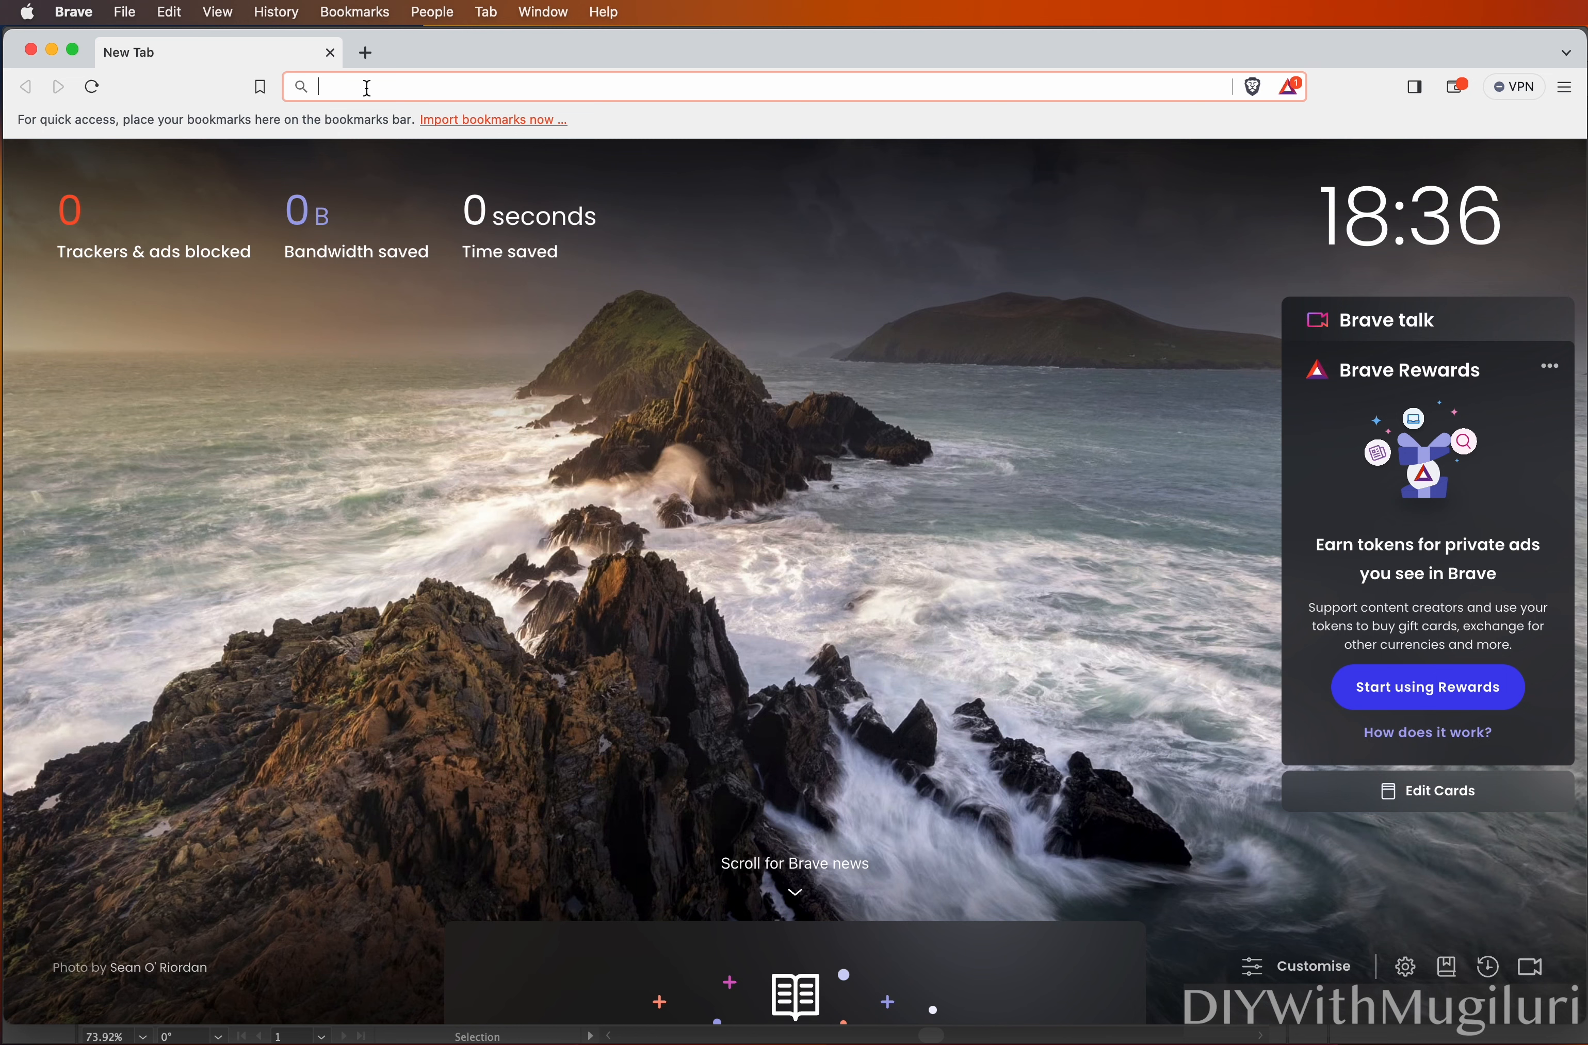
# Search Google for 'cute cat', then refine the query to 'cute cat black and white'
pyautogui.write('cute ')
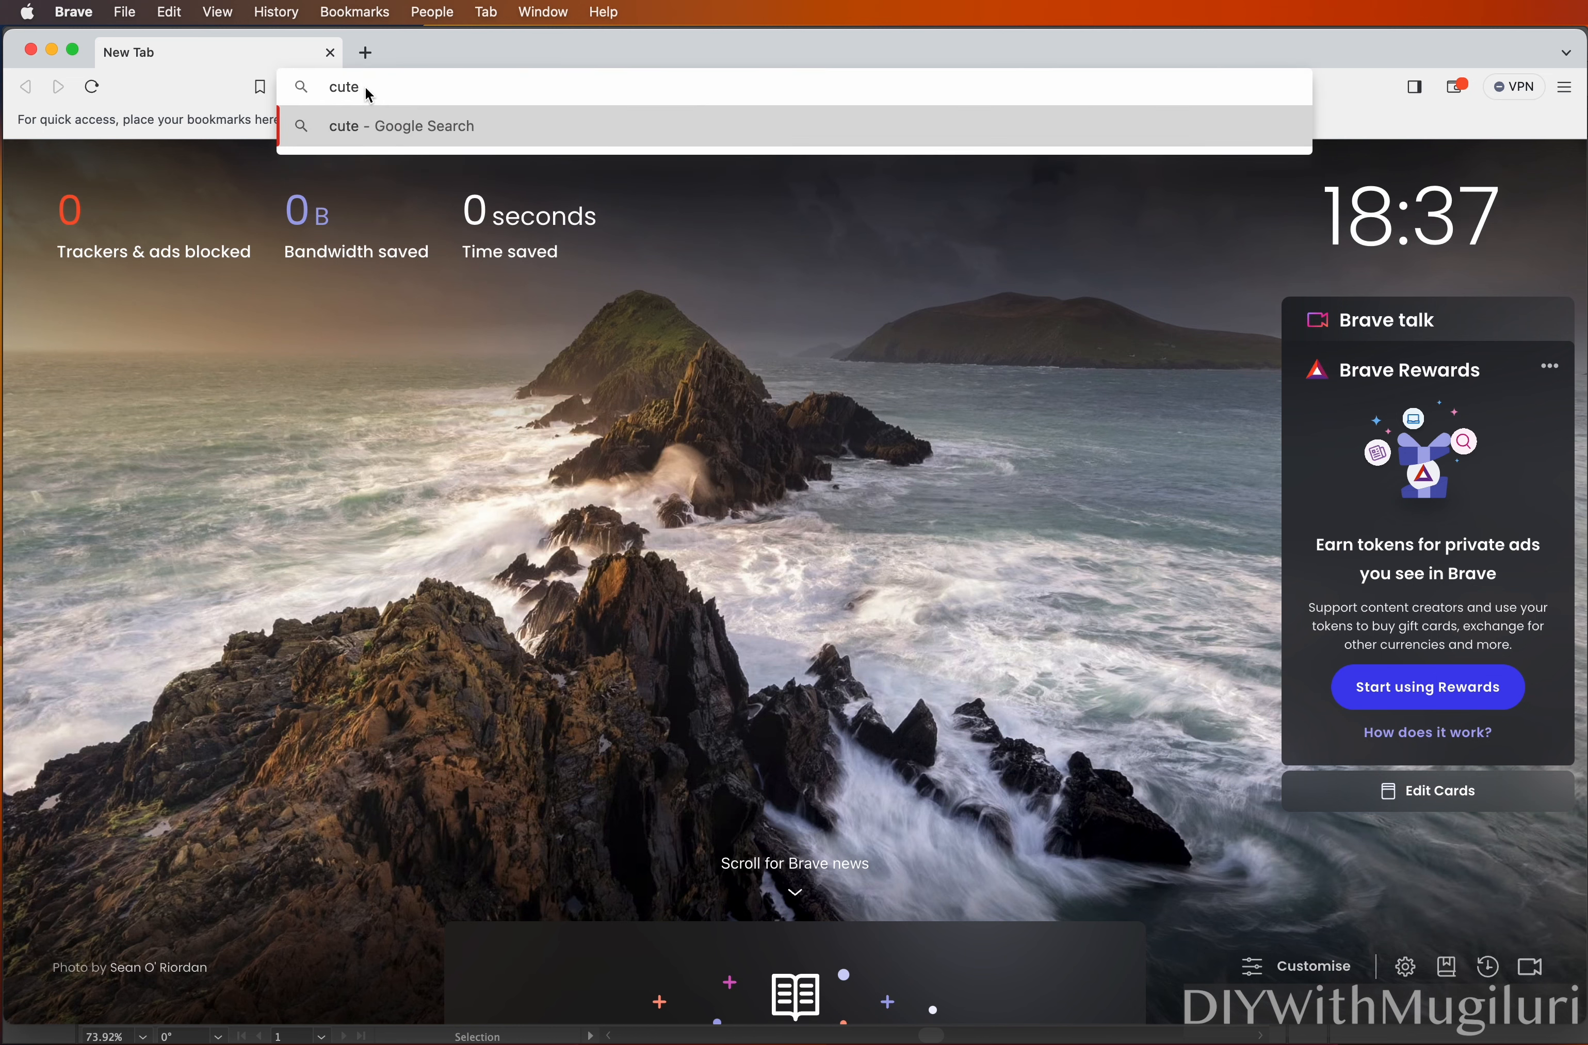
pyautogui.write('cat')
pyautogui.press('Return')
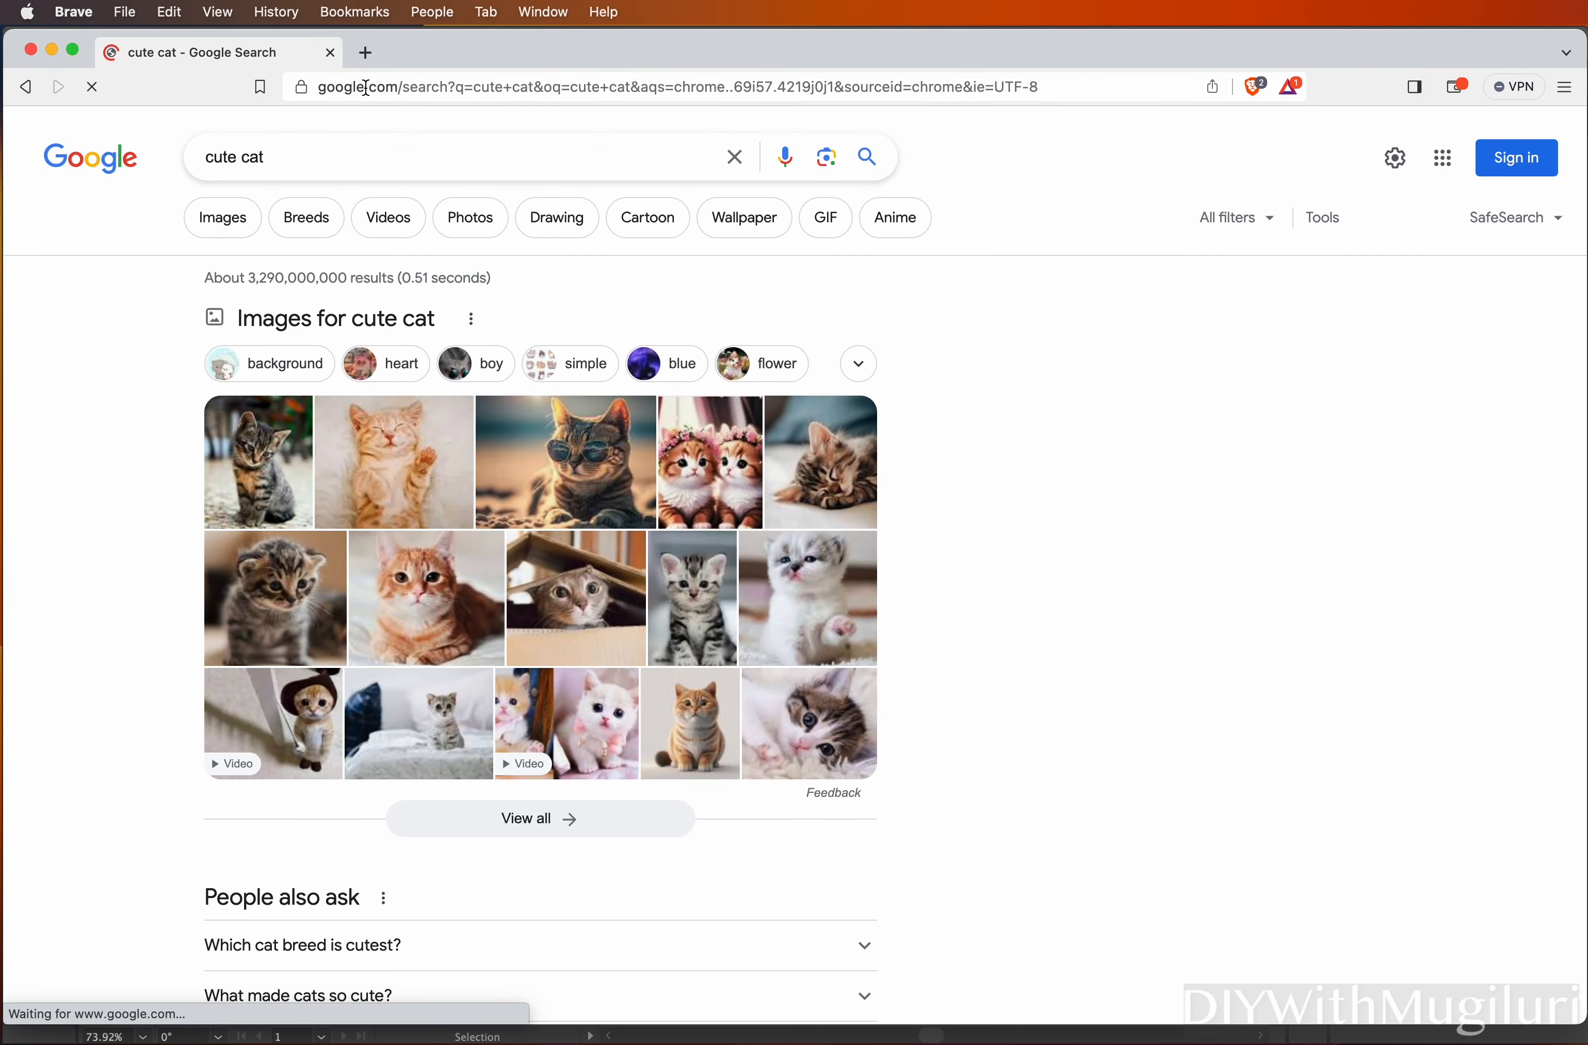
pyautogui.click(297, 159)
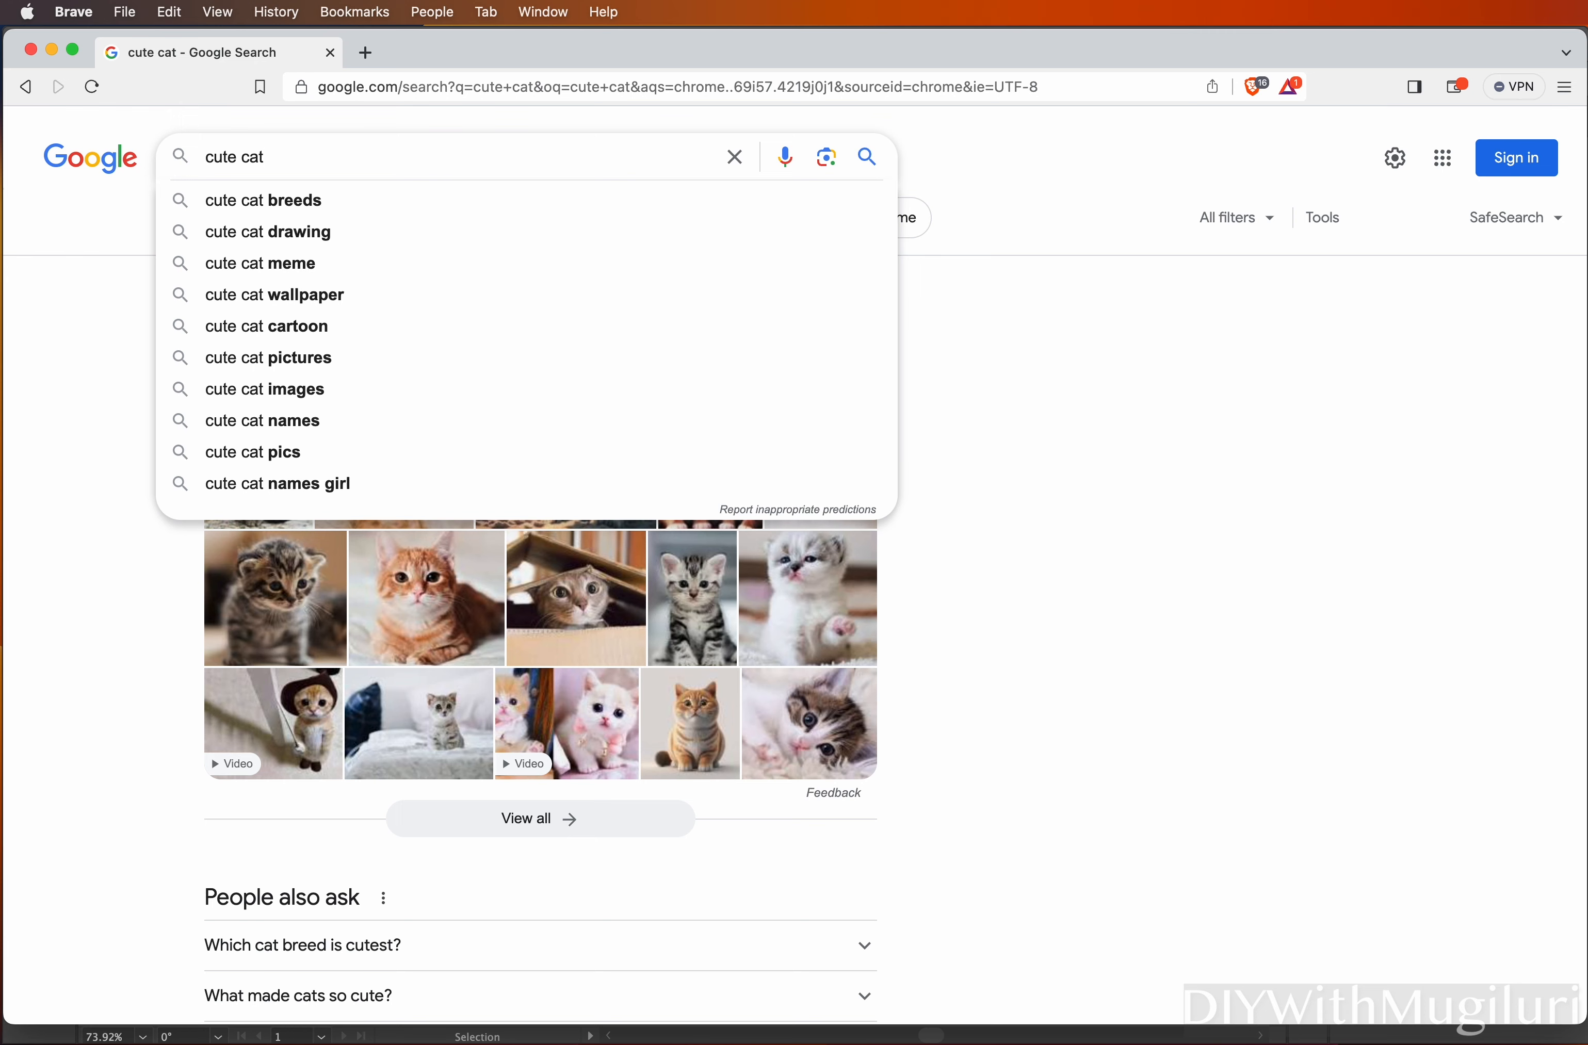
pyautogui.write('bla')
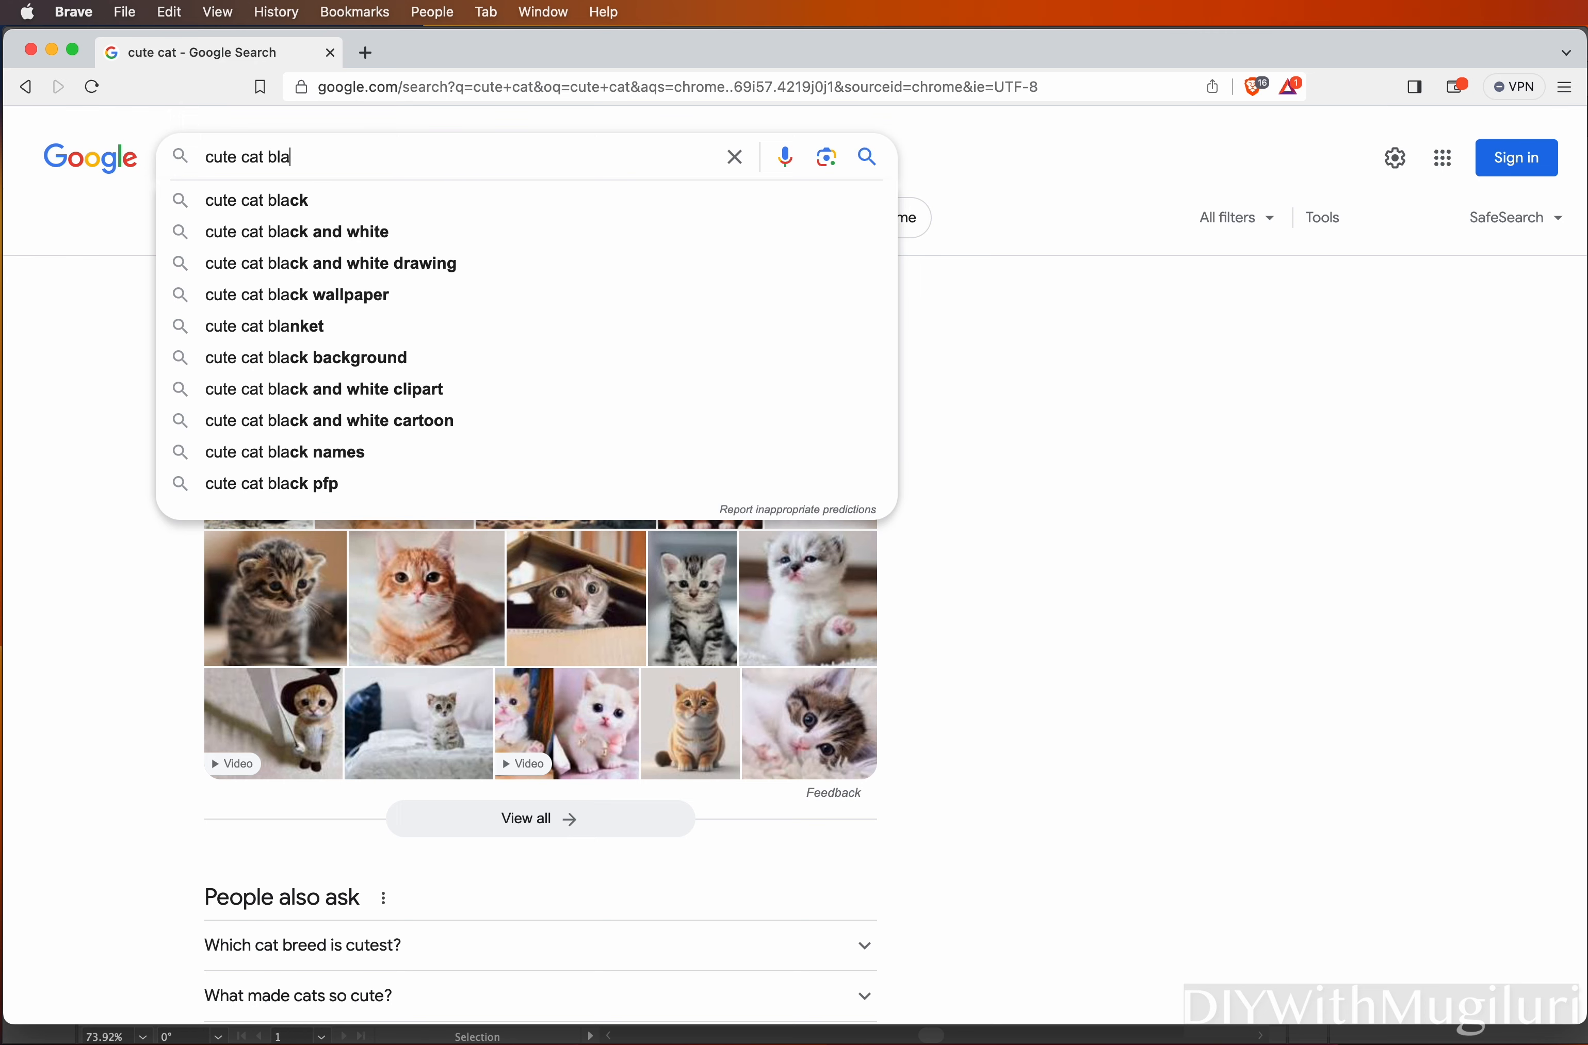
pyautogui.click(330, 237)
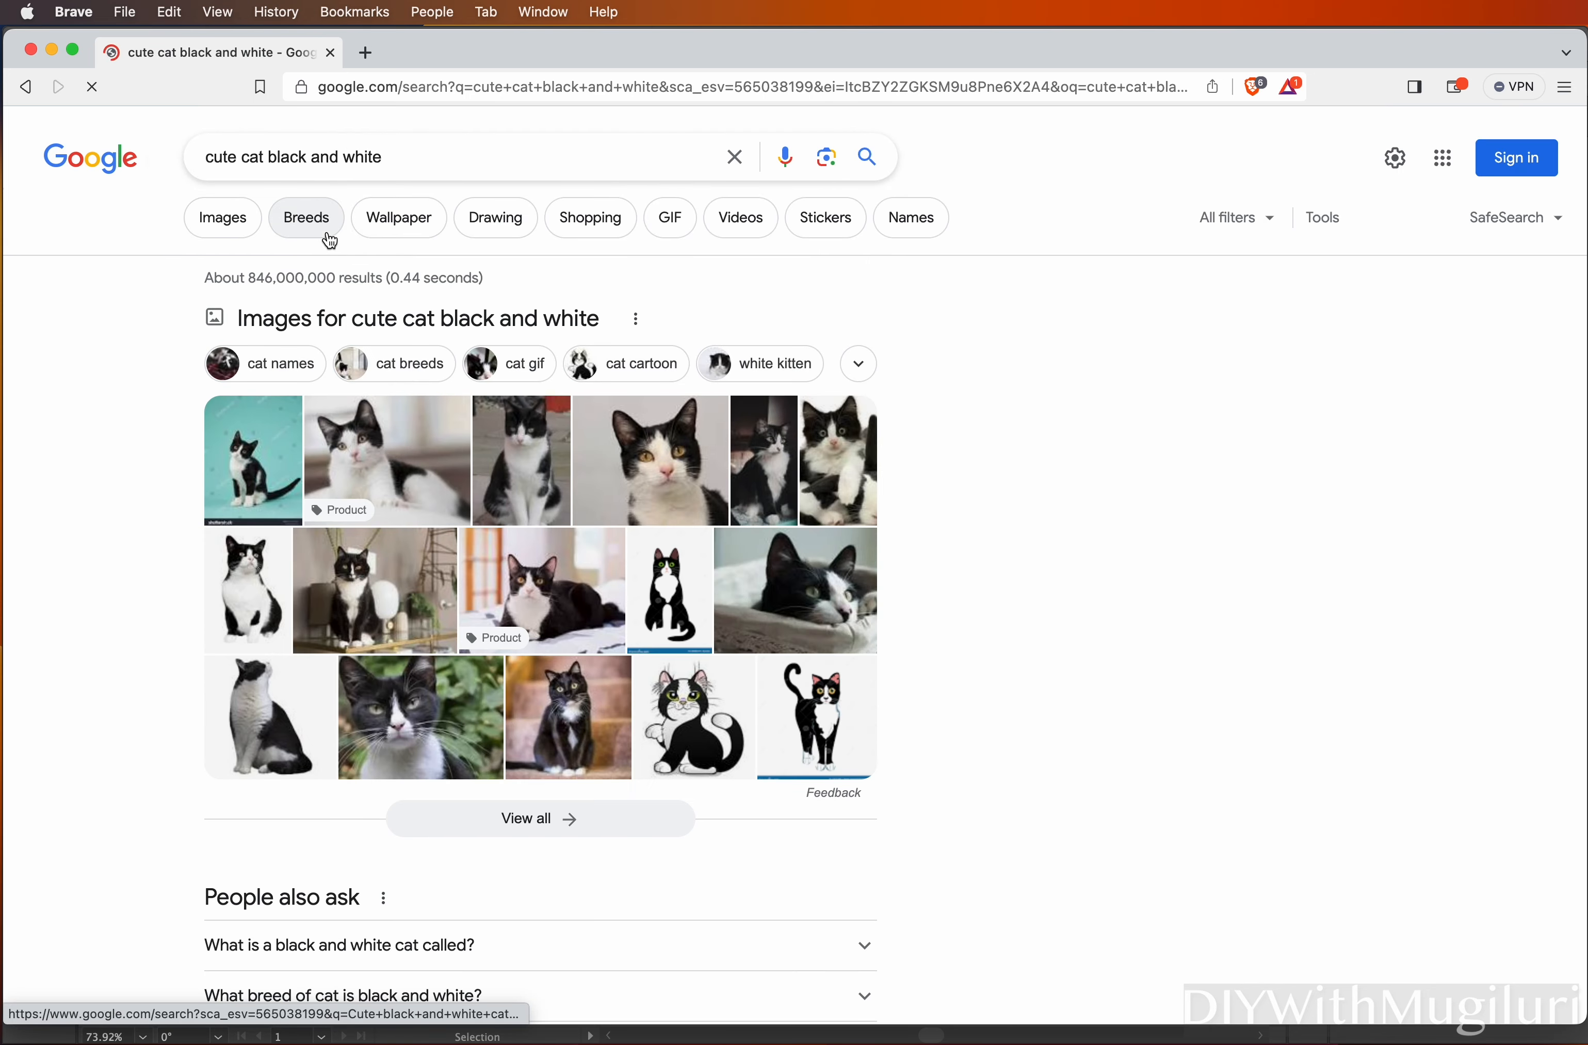
# Switch to image results and filter usage rights to Creative Commons licenses
pyautogui.click(231, 226)
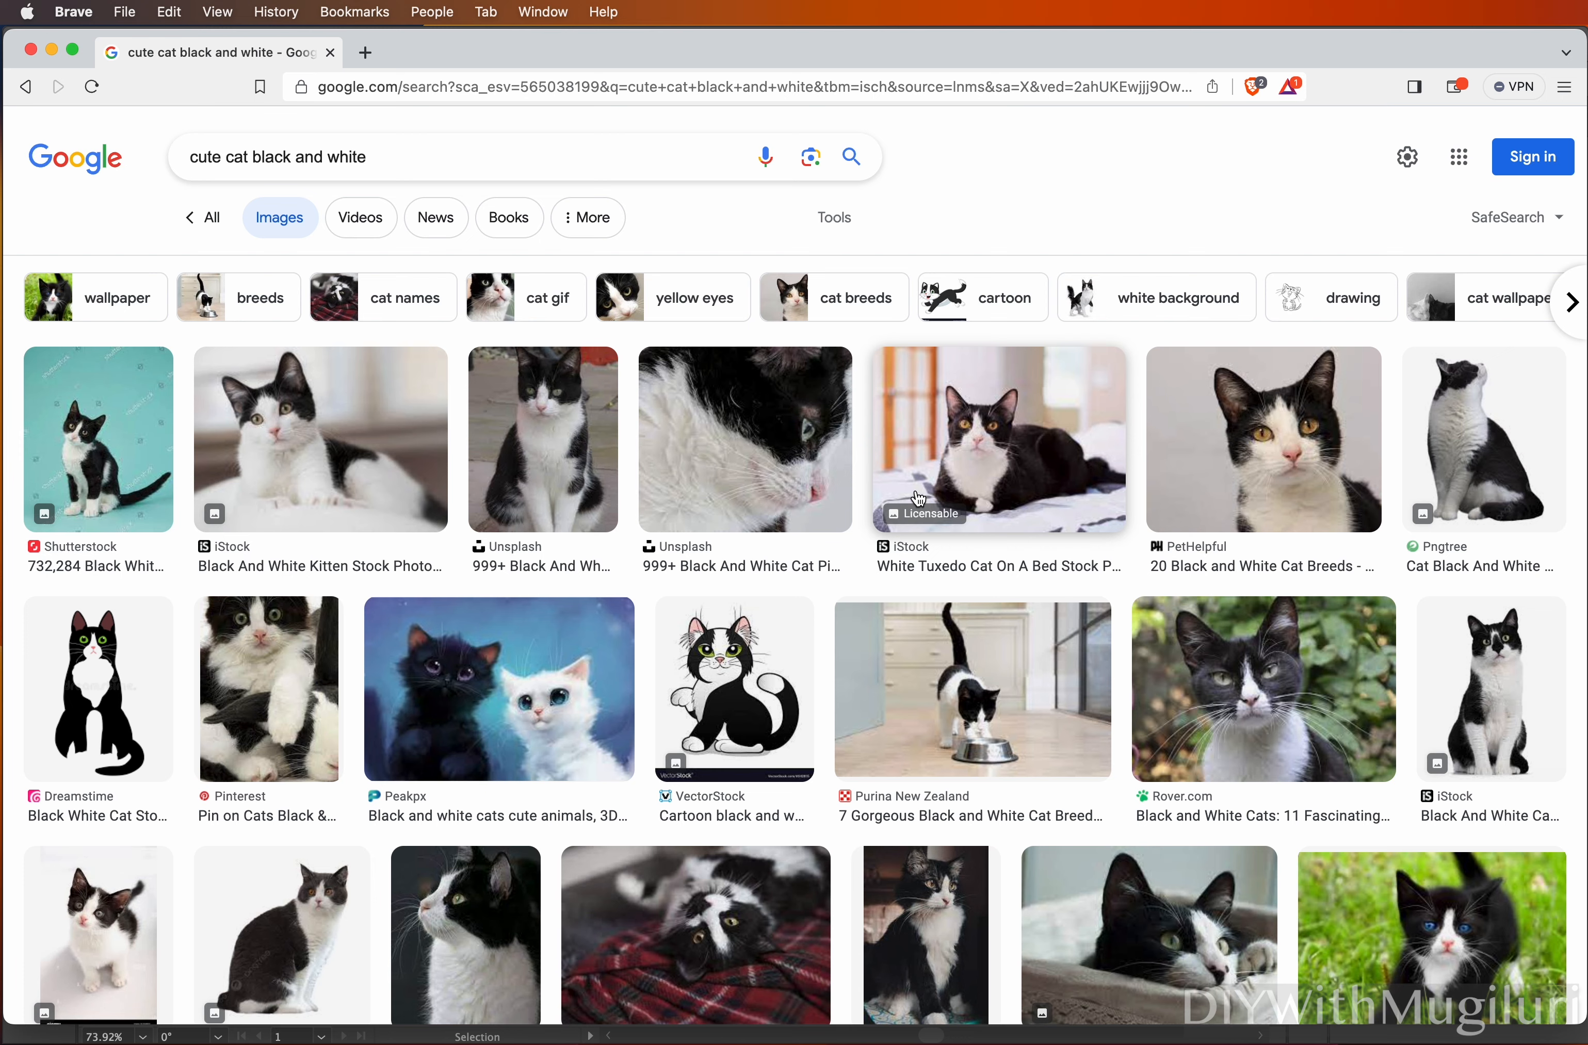
pyautogui.click(842, 233)
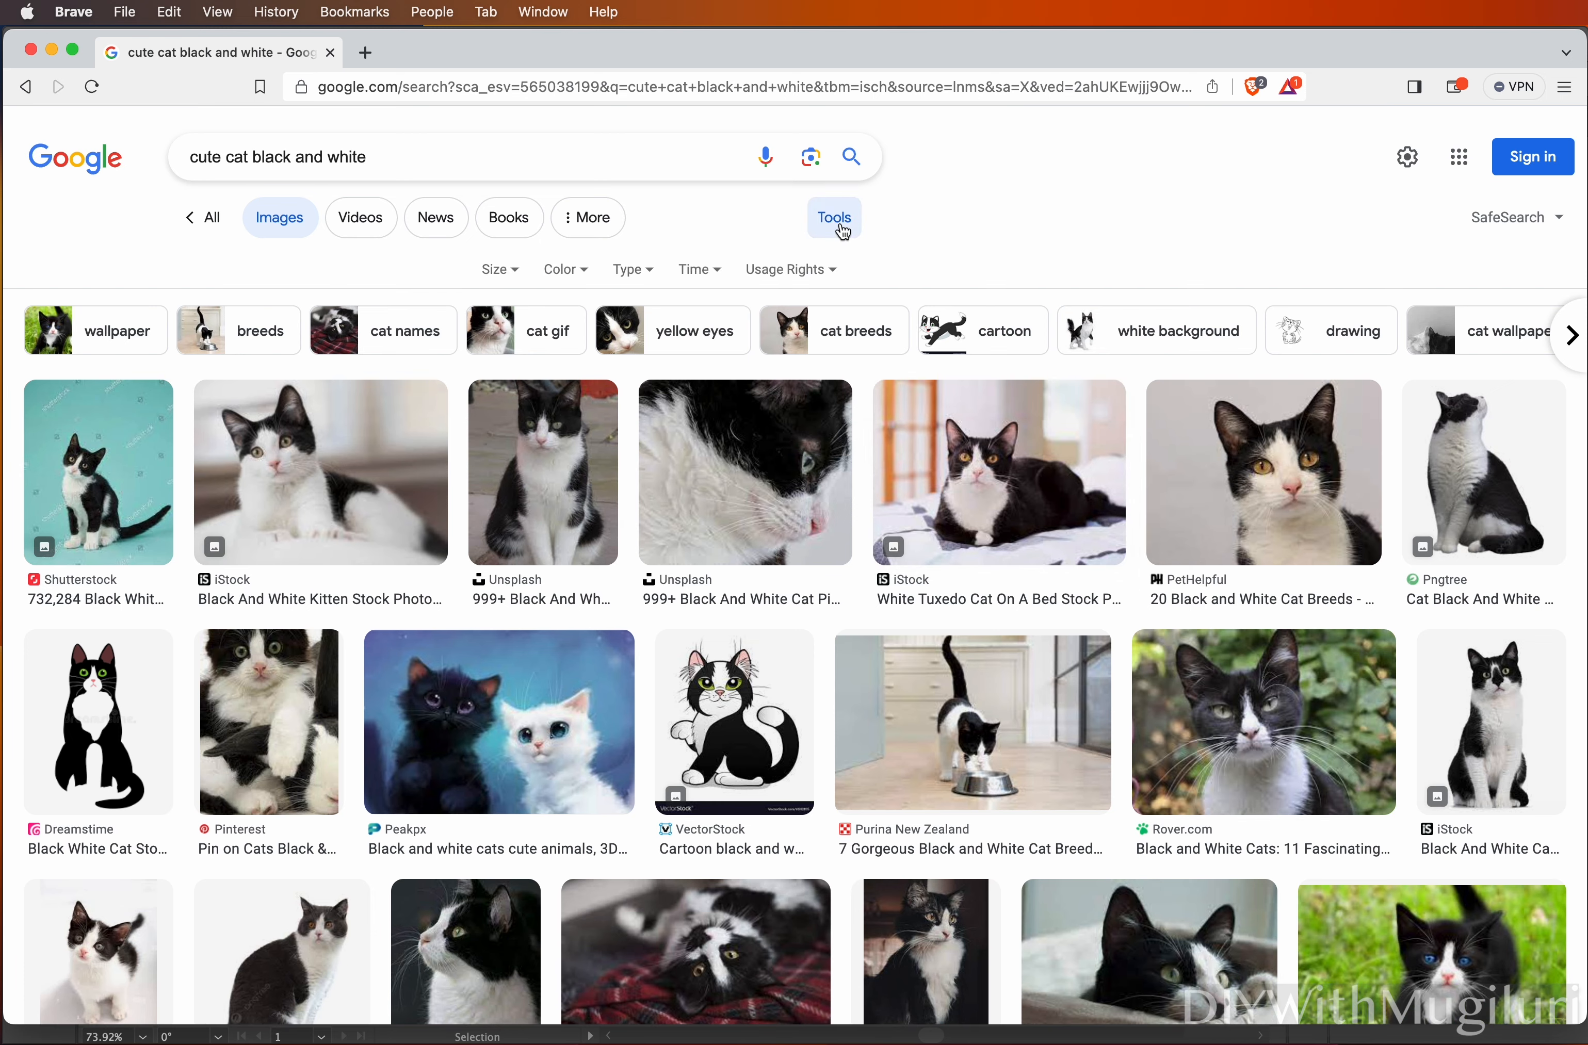
pyautogui.click(832, 272)
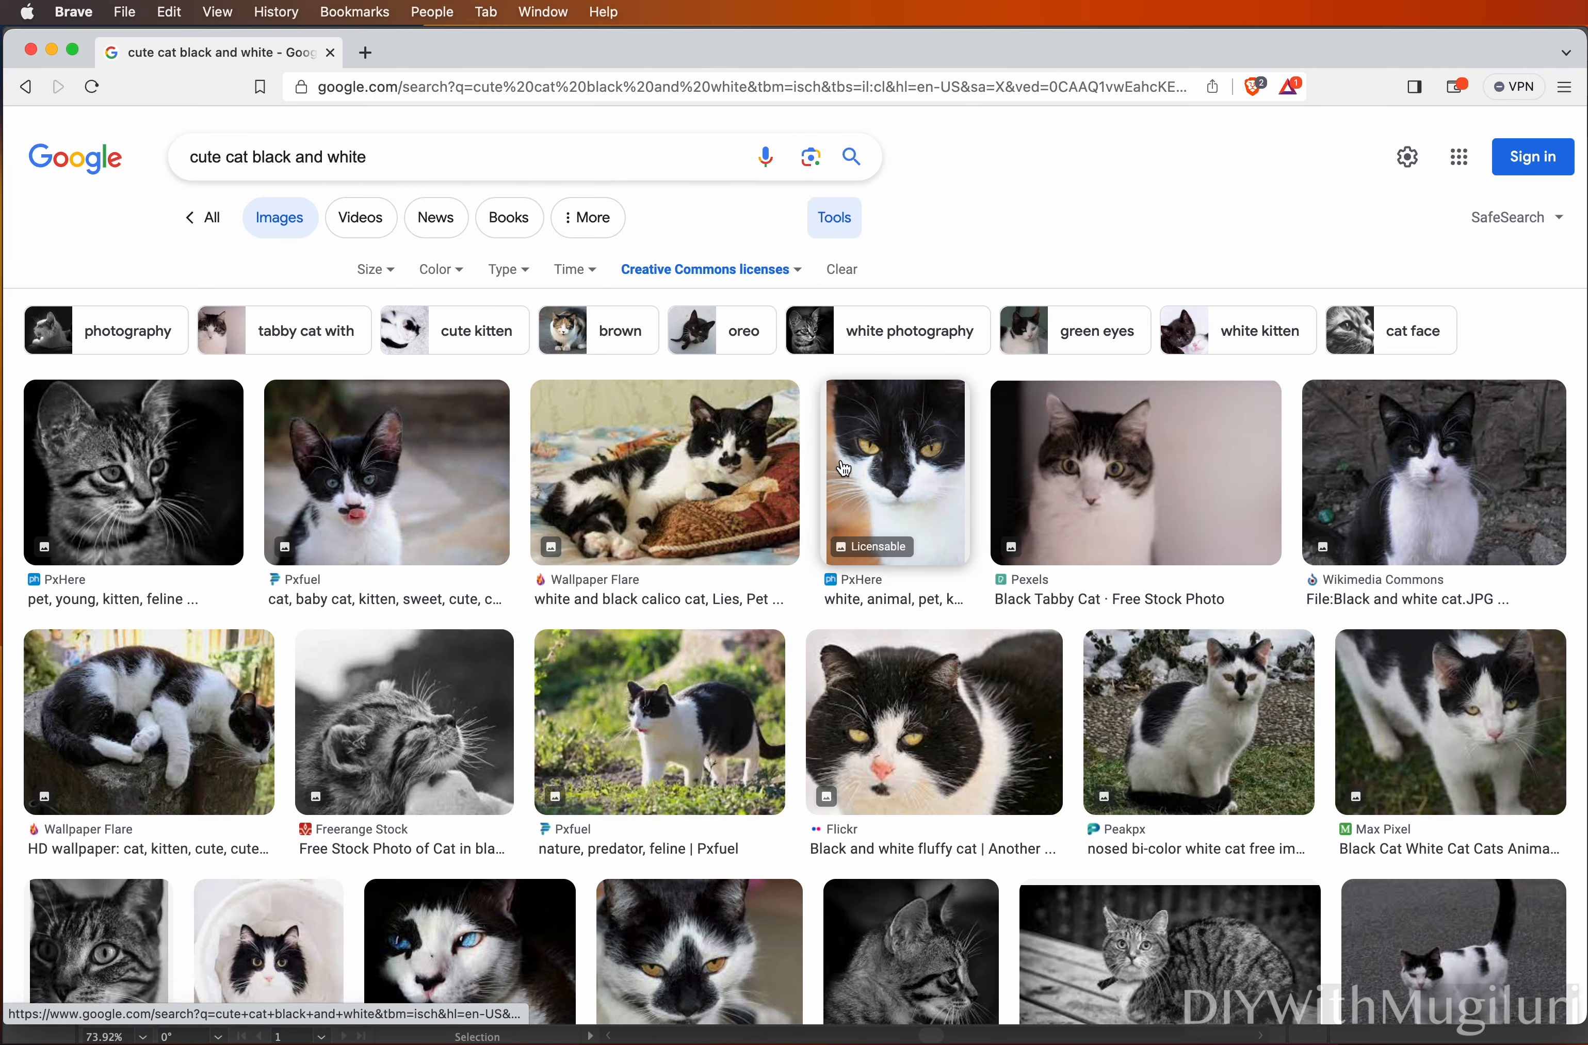
# Scroll the image results and preview the Happy cartoon cat picture
pyautogui.scroll(-10, 852, 526)
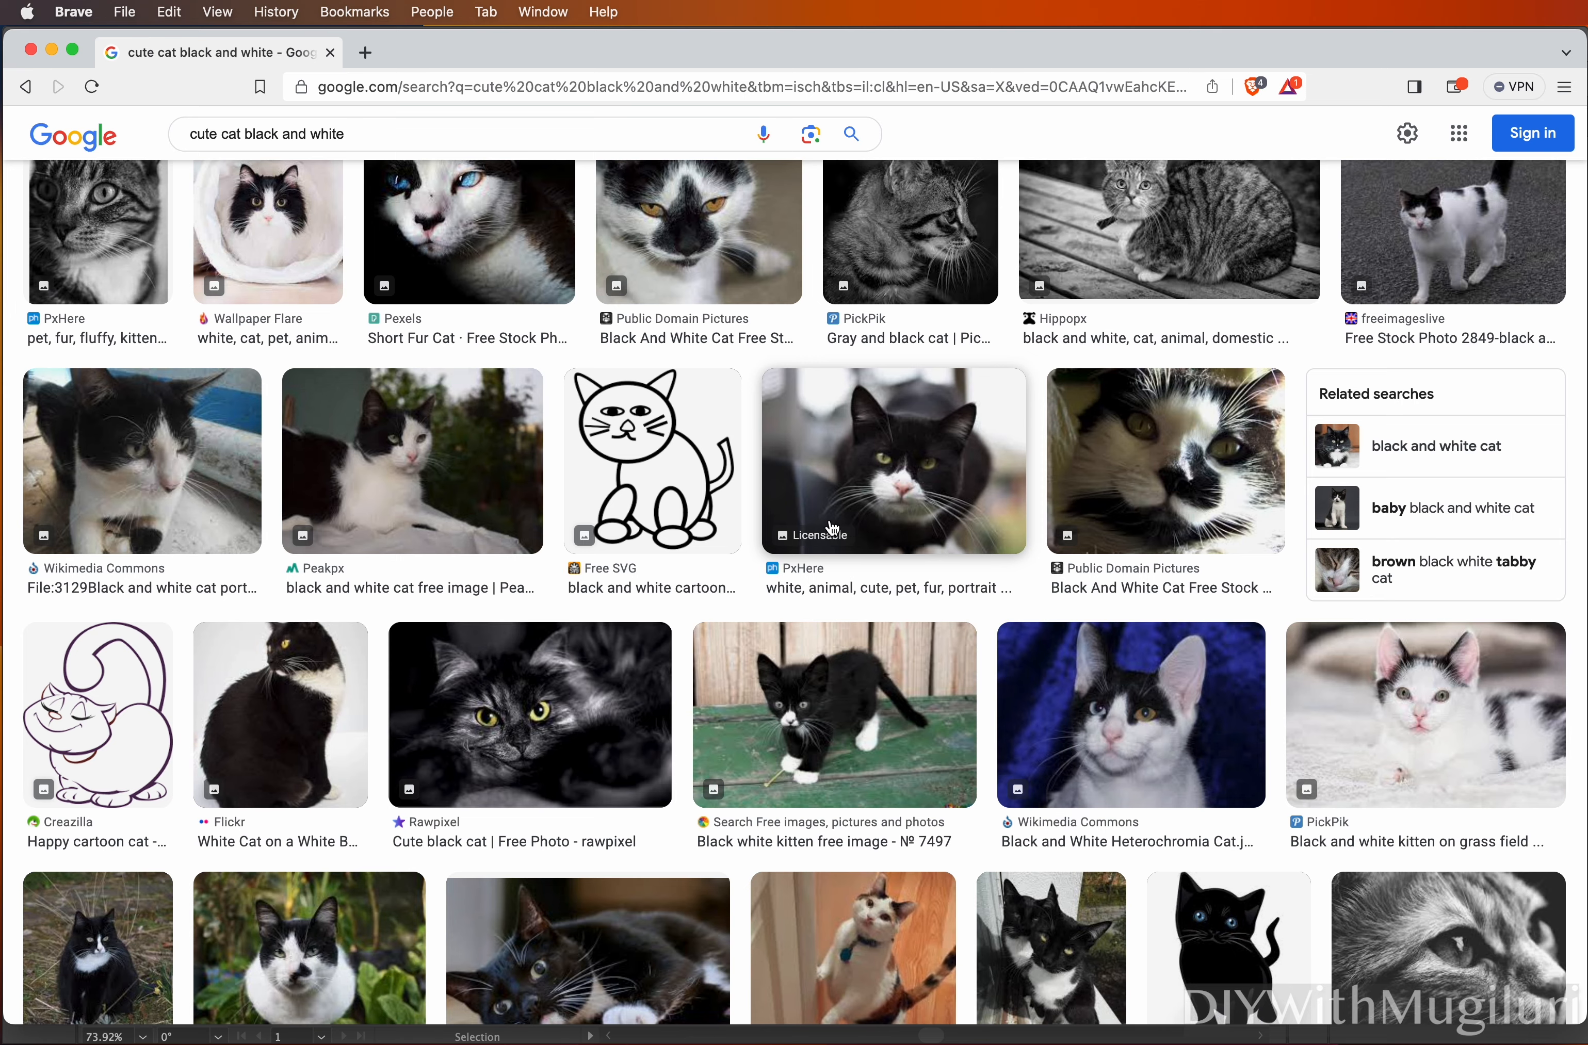
pyautogui.scroll(-5, 815, 525)
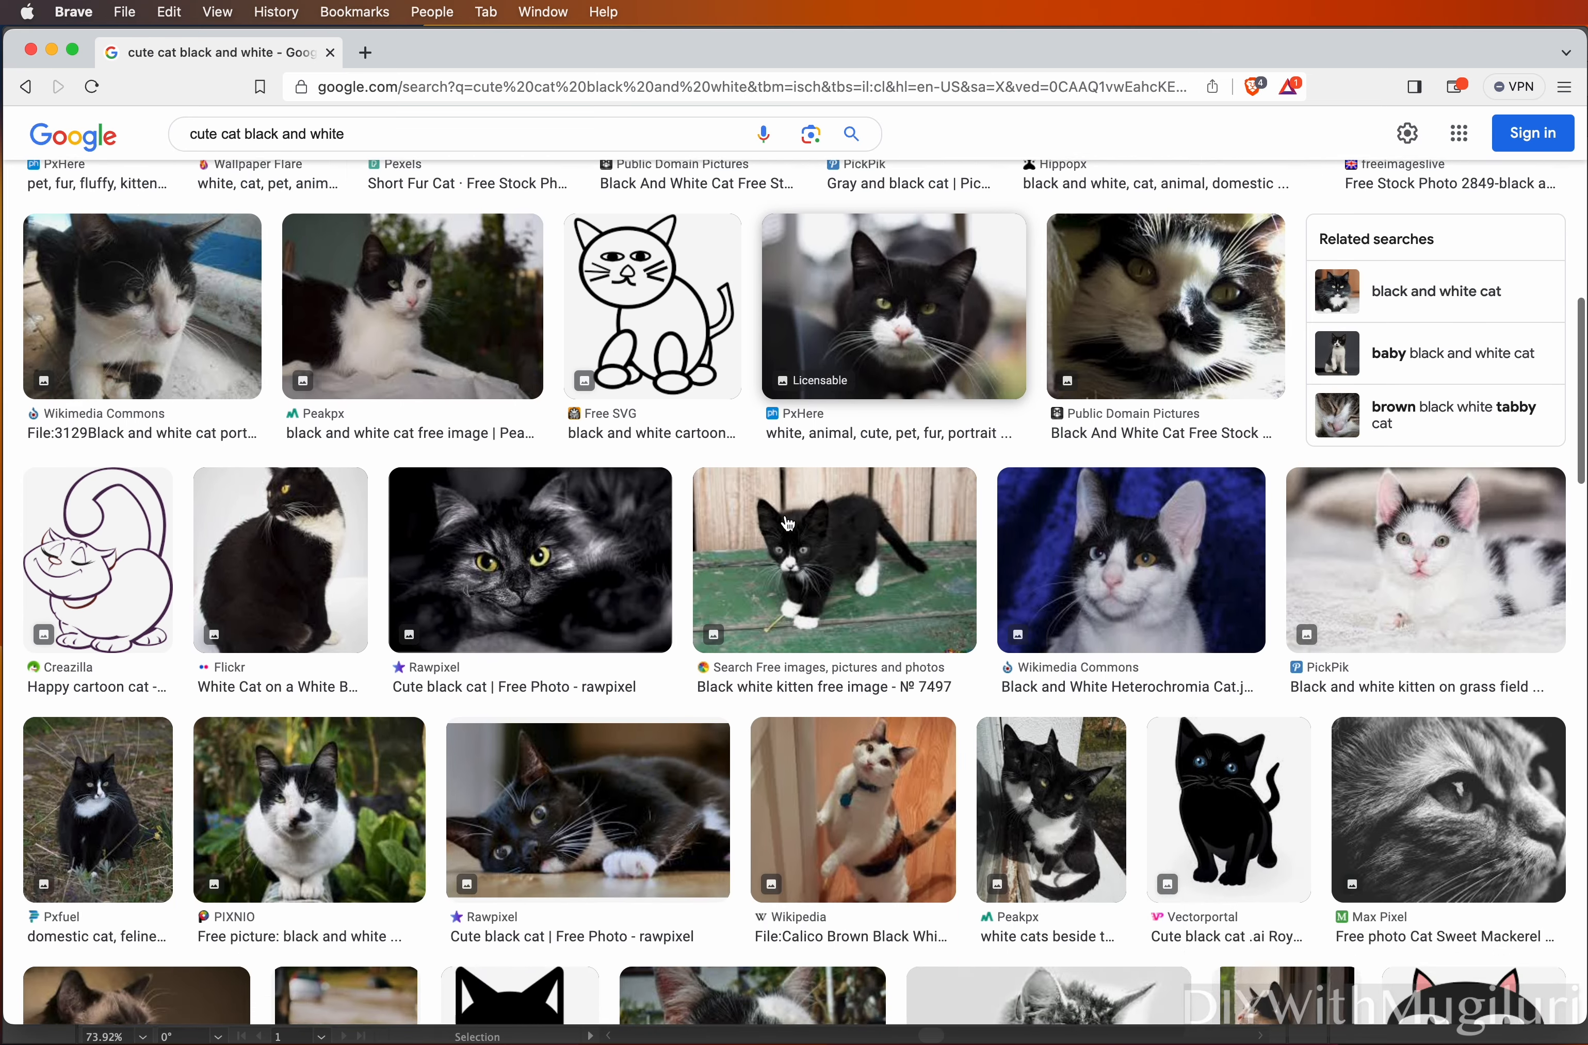
pyautogui.scroll(2, 787, 523)
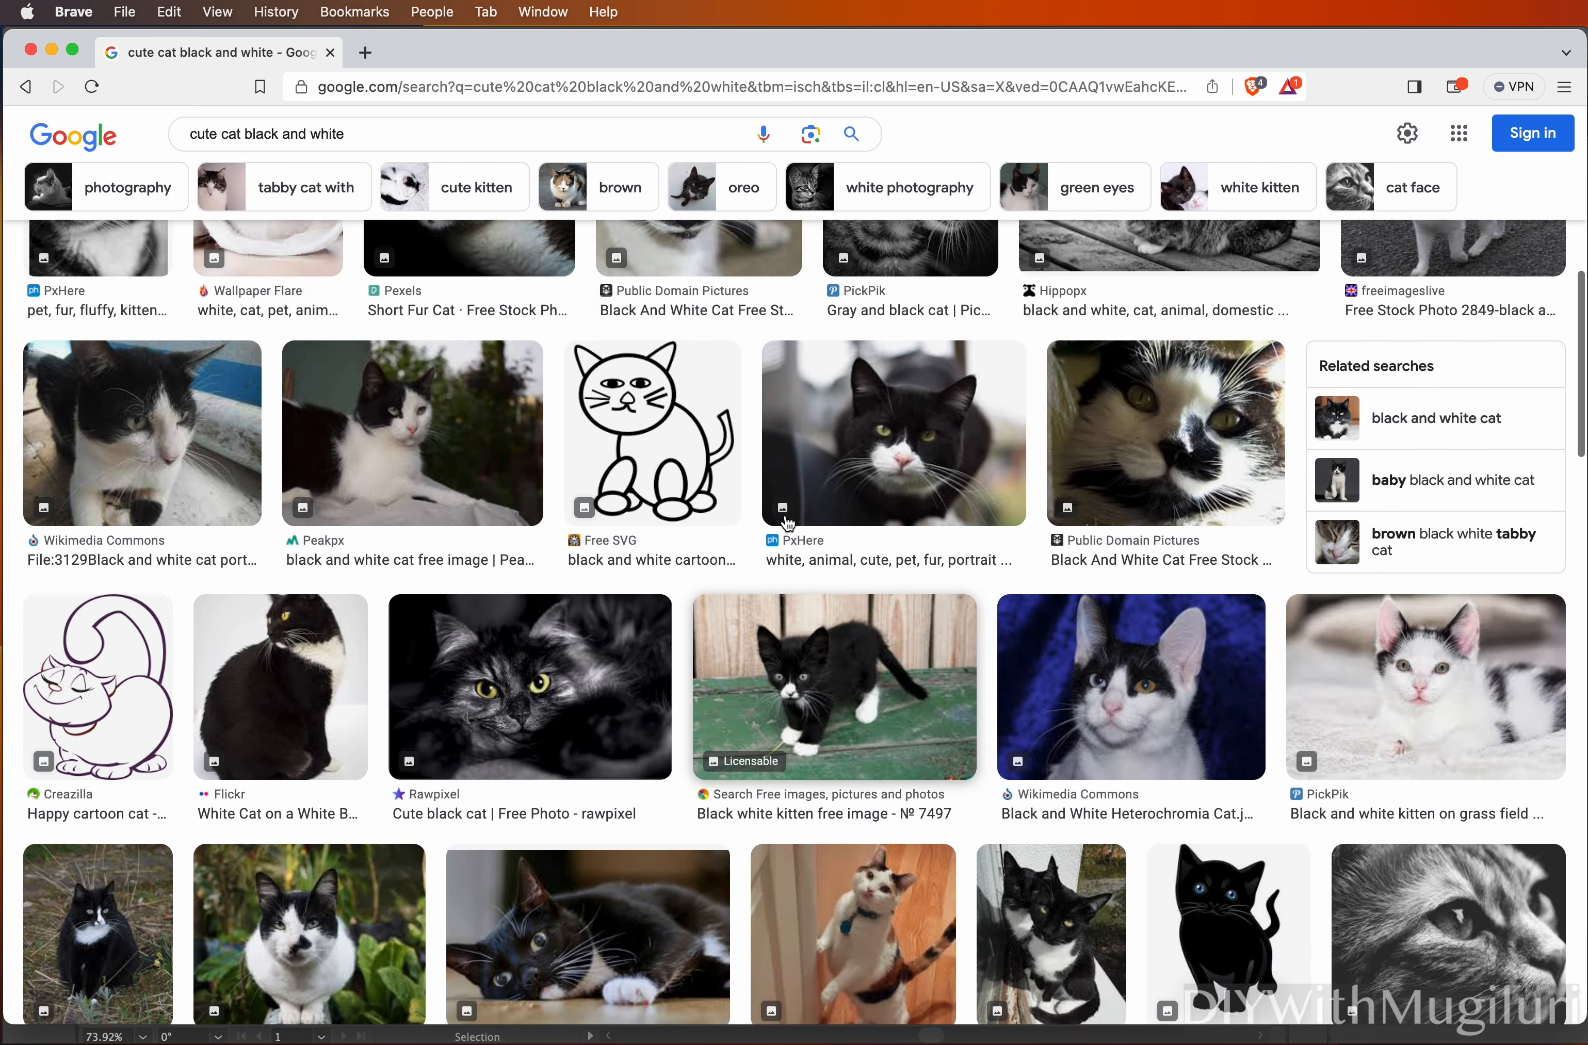
pyautogui.scroll(-20, 788, 522)
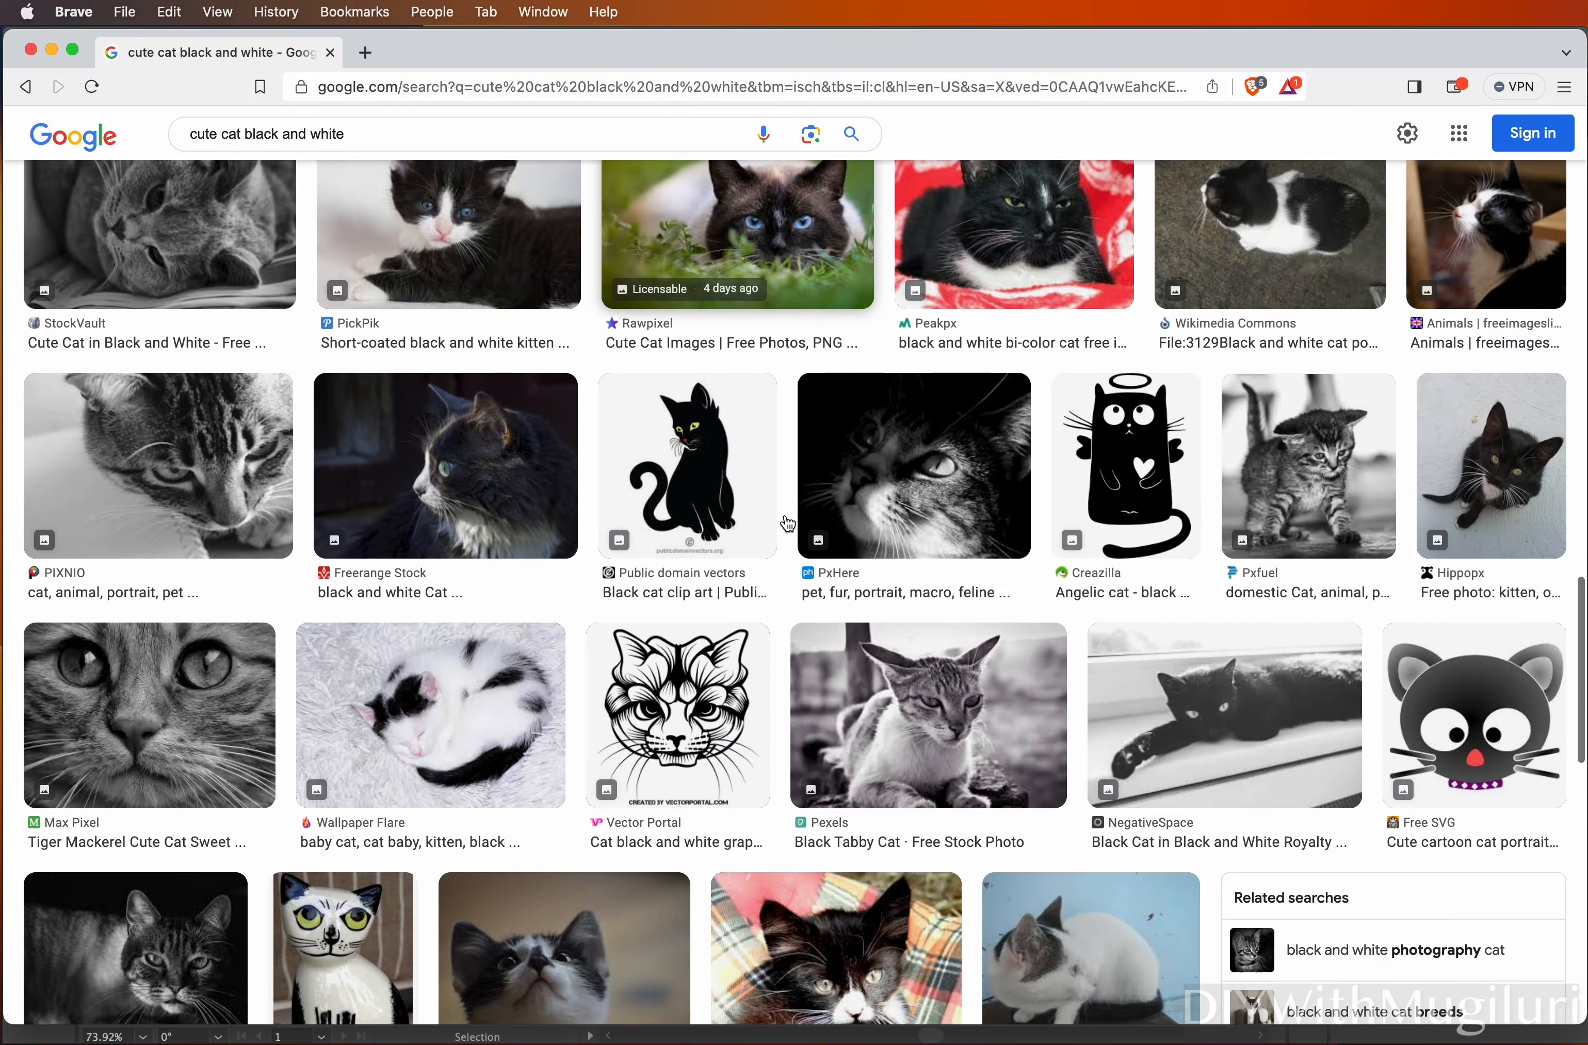
pyautogui.scroll(-20, 785, 513)
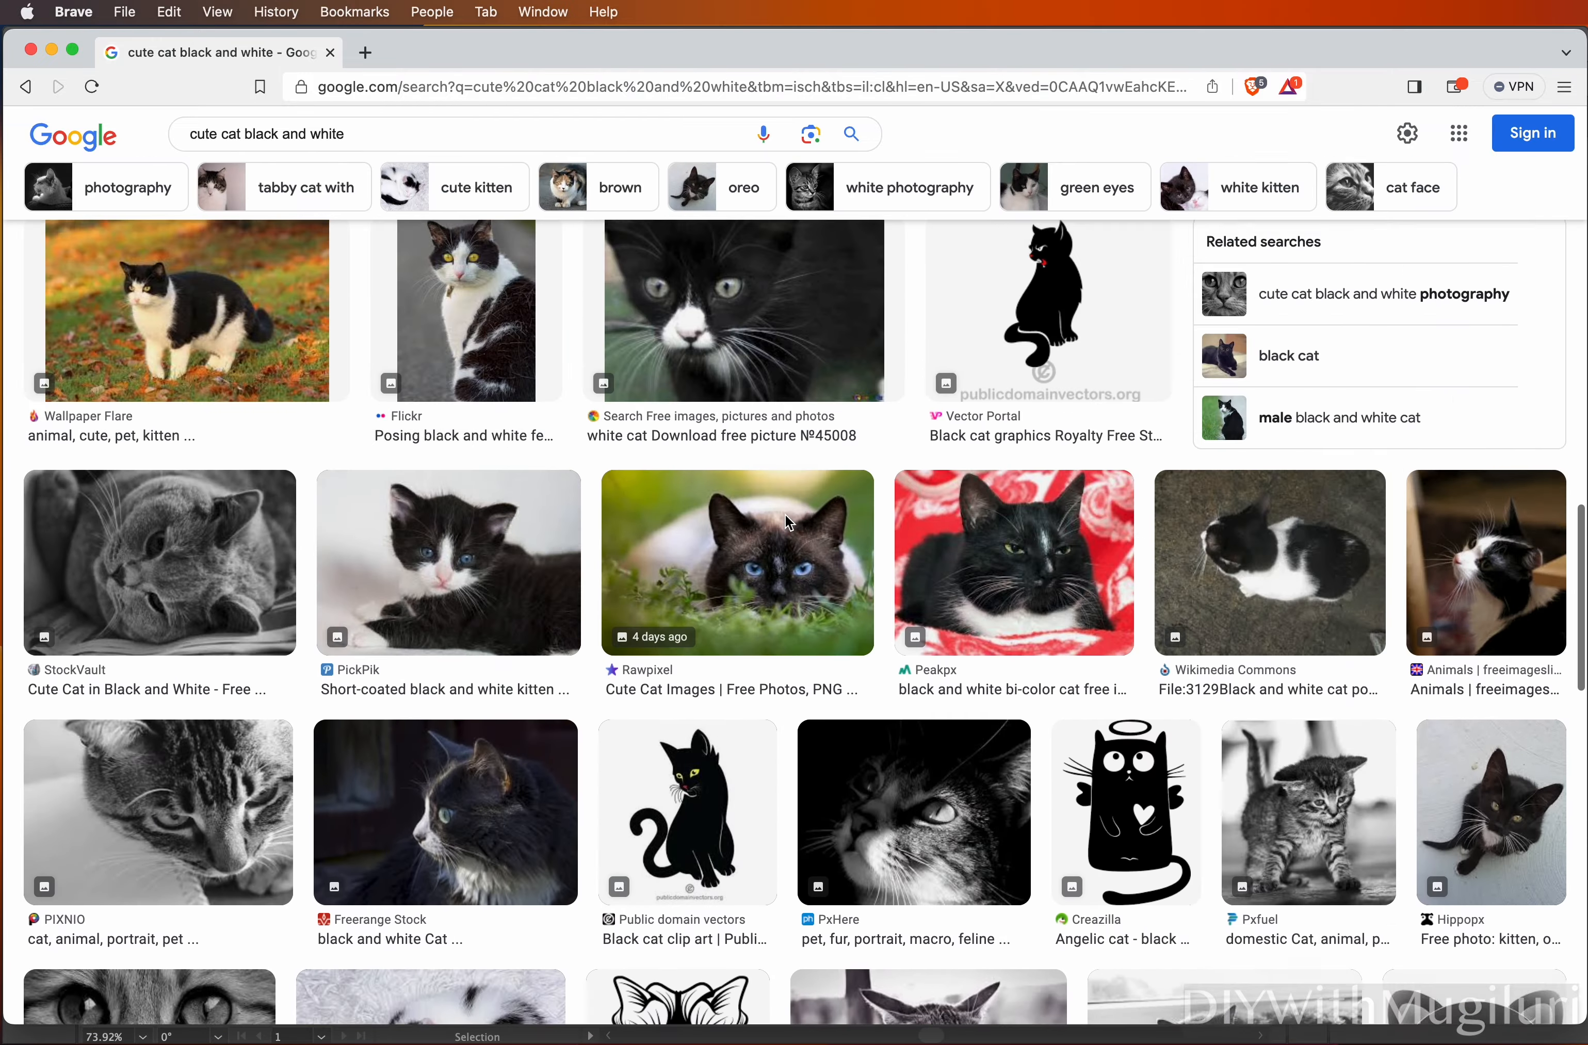
pyautogui.scroll(10, 785, 522)
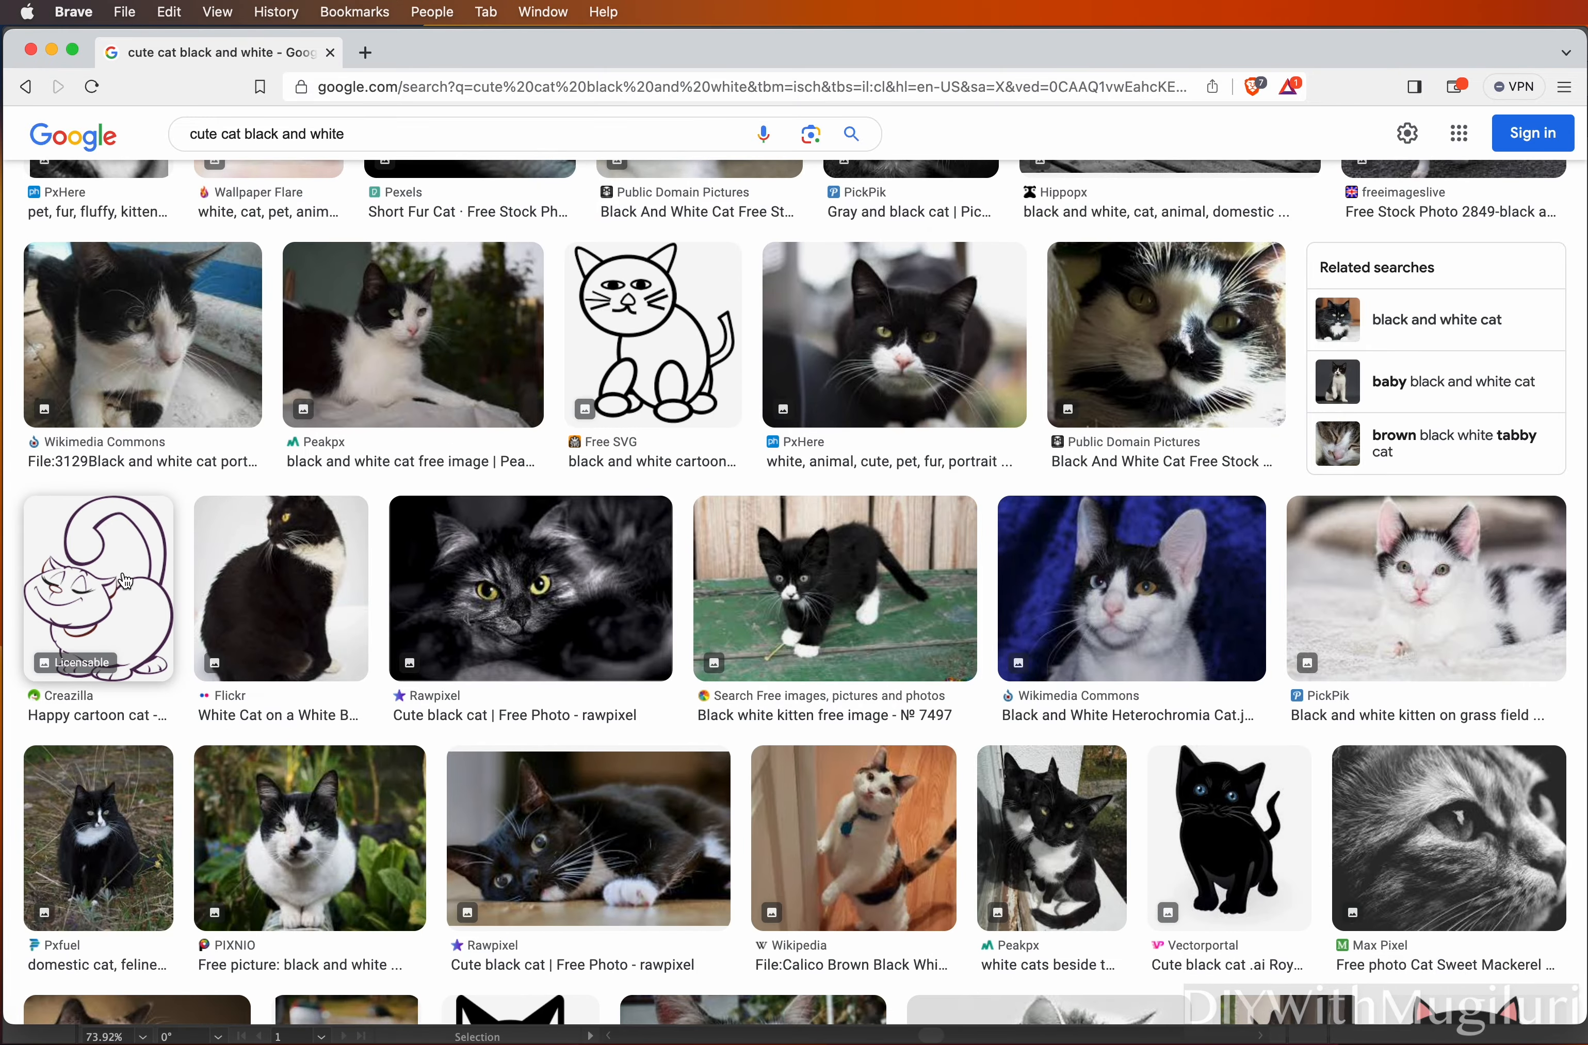
pyautogui.click(146, 583)
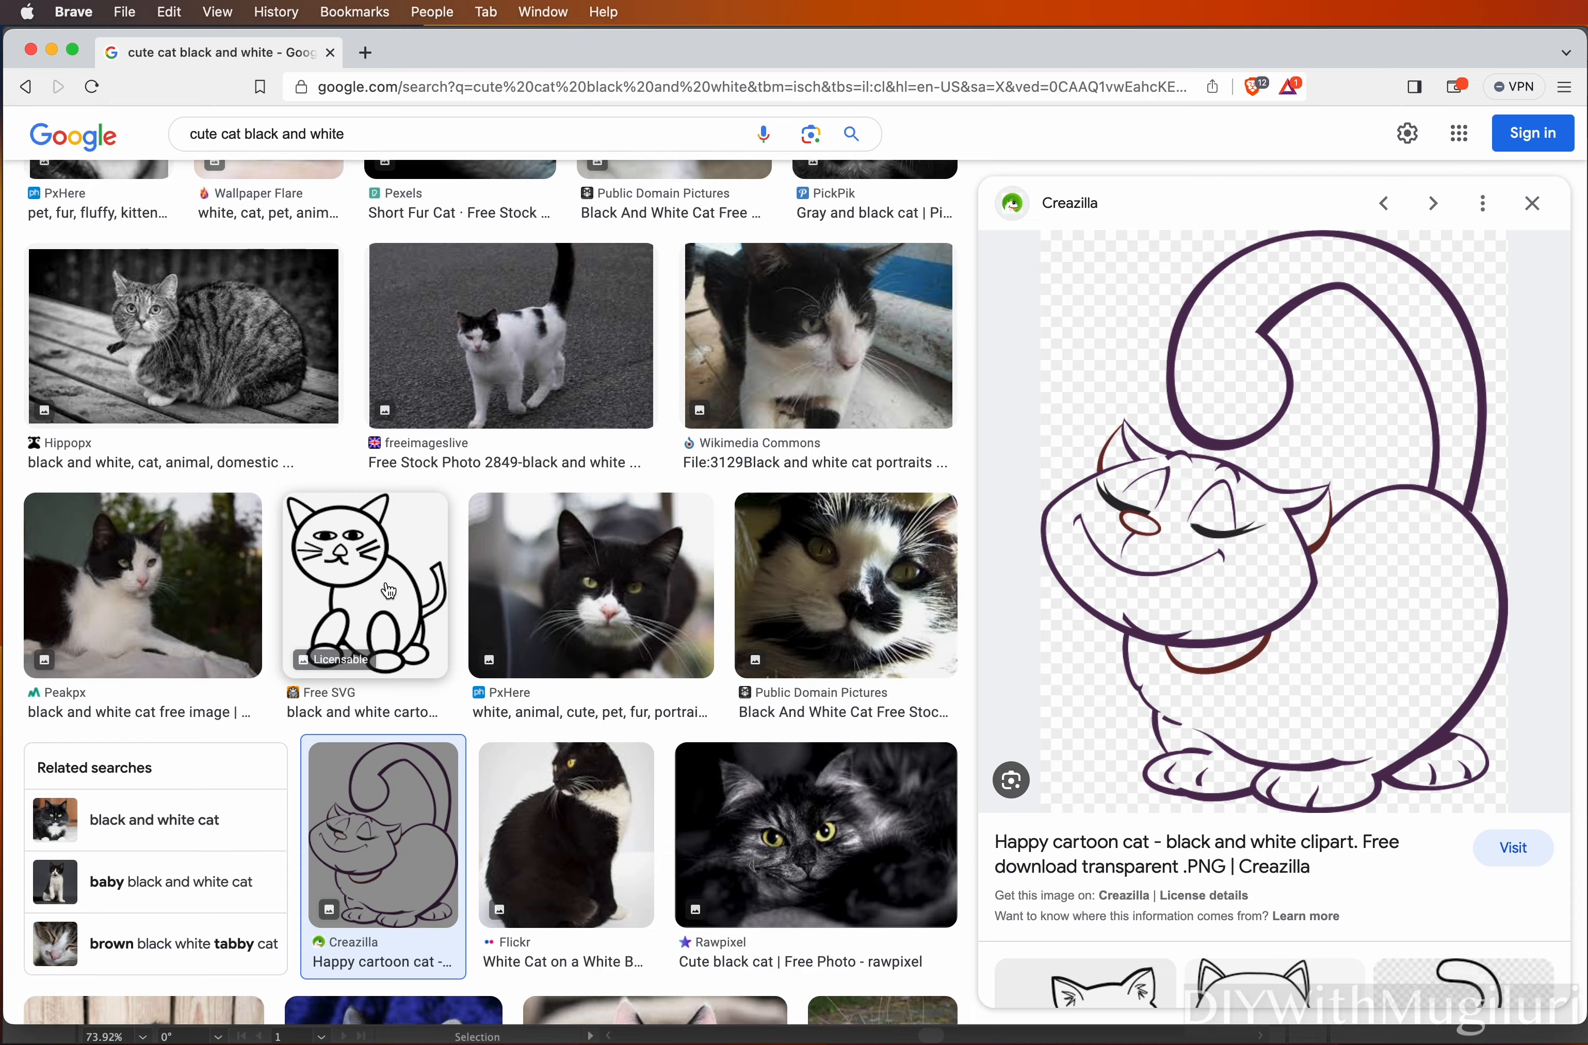
# Scroll further and preview the Openclipart 'Cat - Black 1' line drawing
pyautogui.scroll(10, 387, 607)
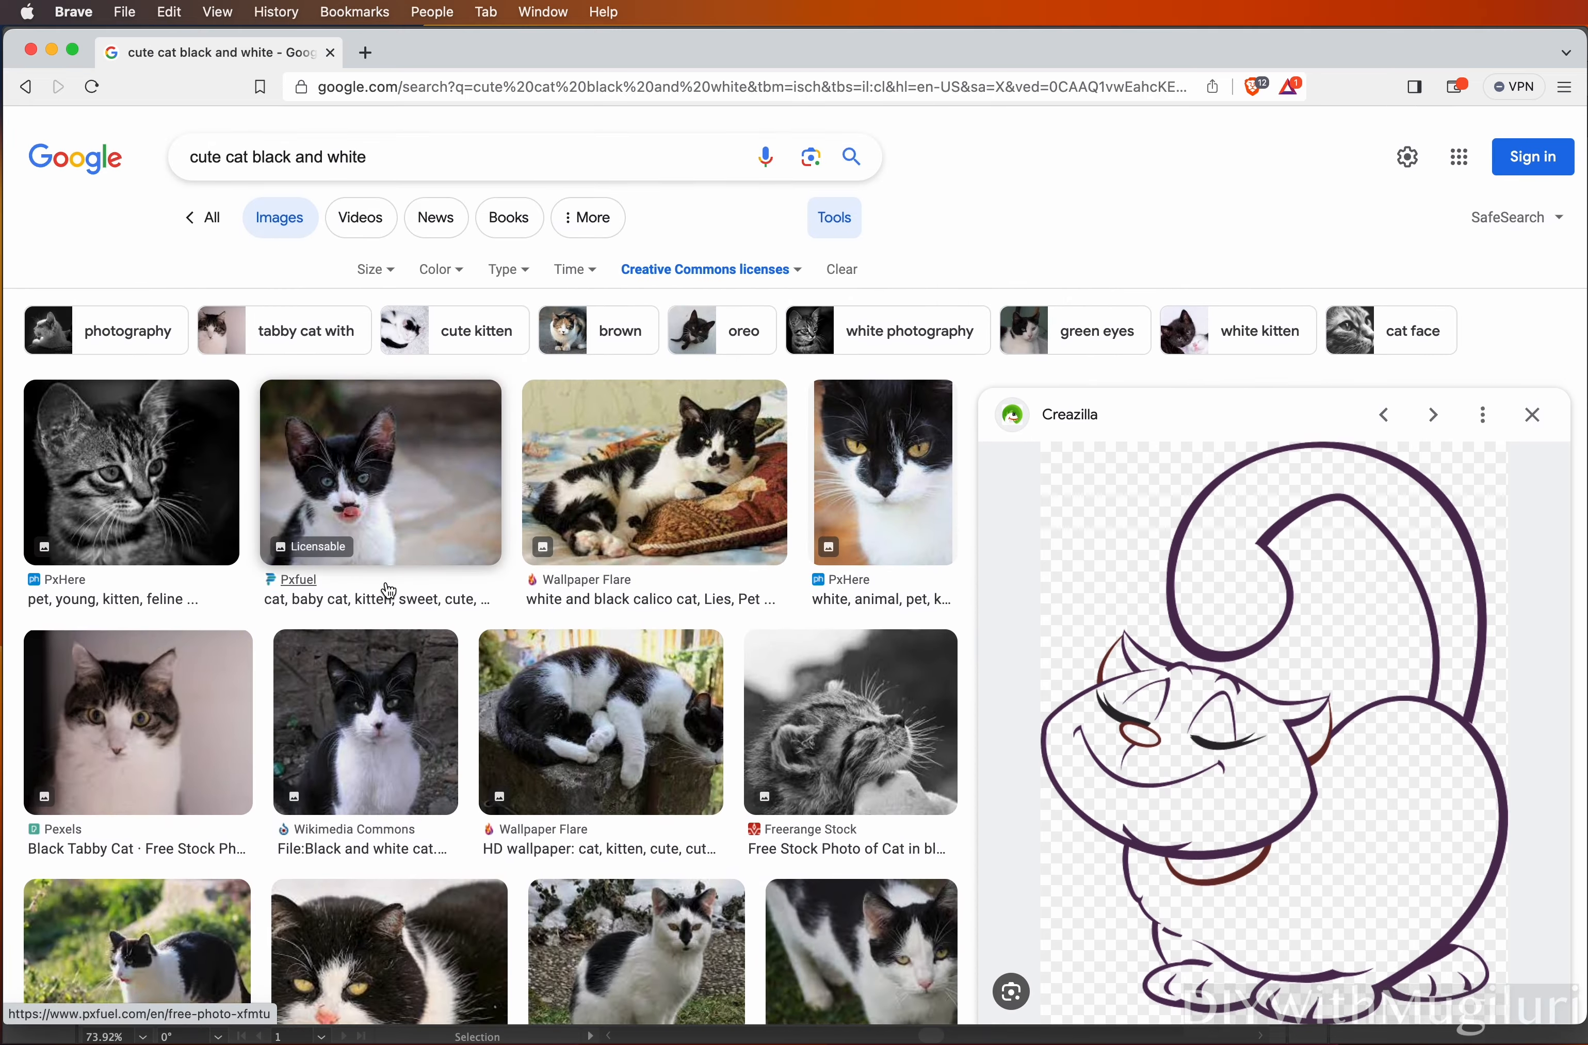
pyautogui.scroll(-10, 388, 590)
pyautogui.scroll(10, 388, 591)
pyautogui.scroll(-15, 388, 591)
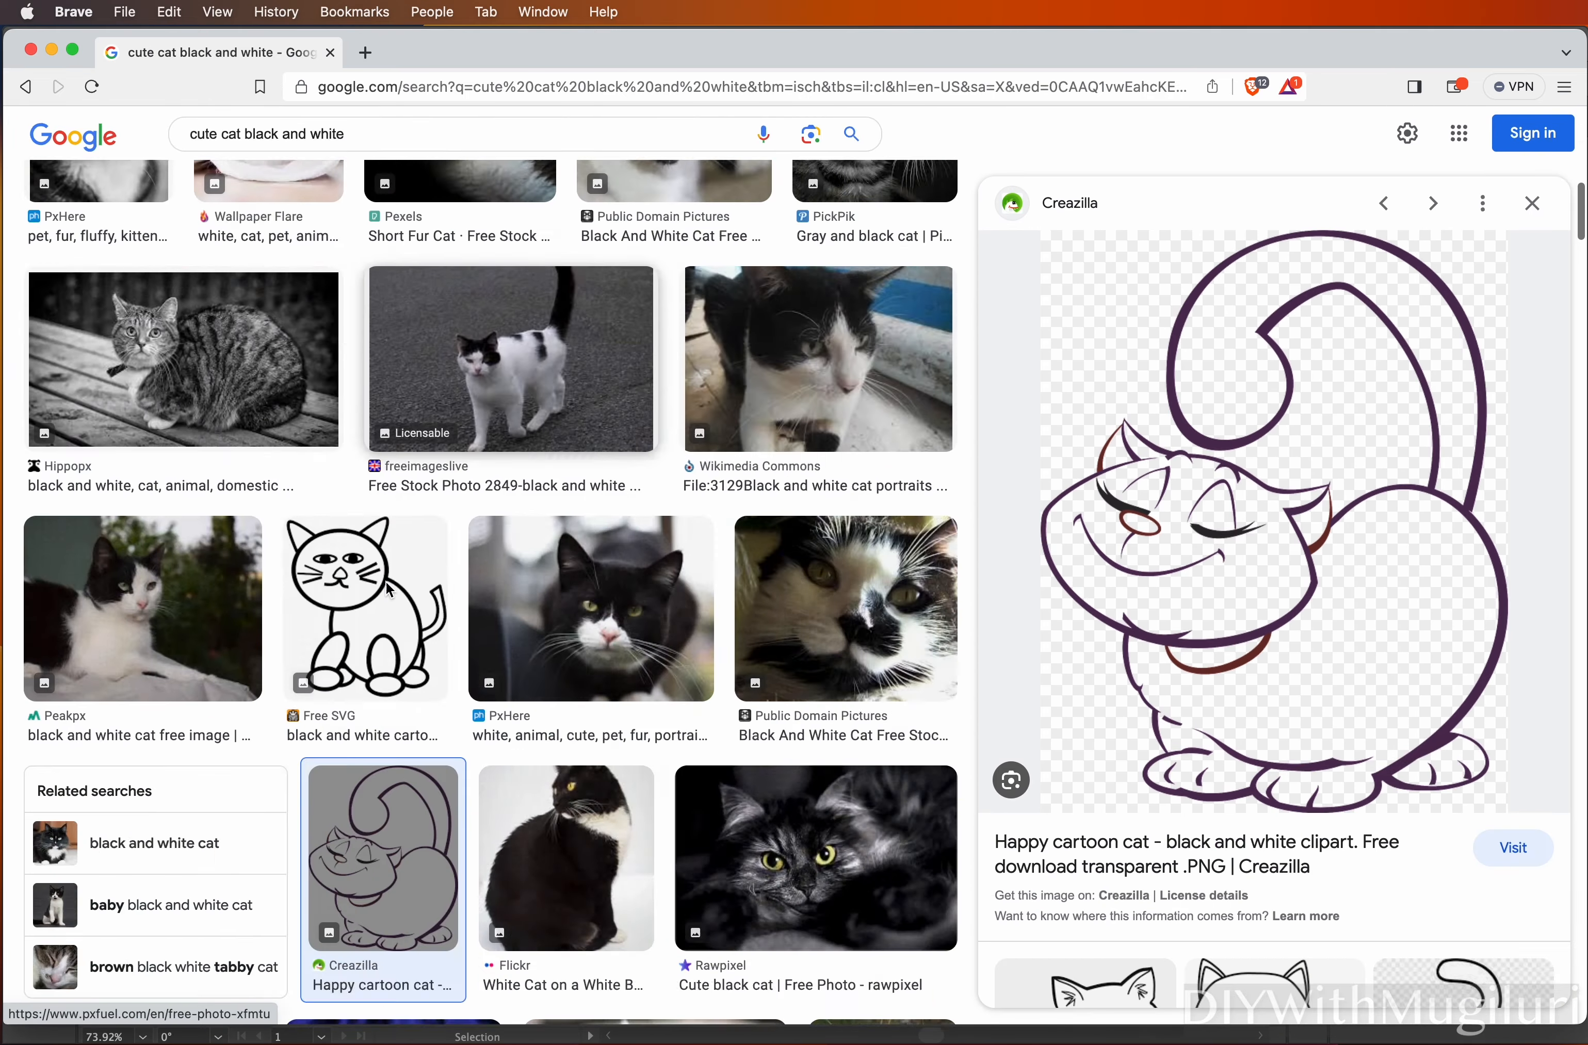
pyautogui.scroll(-10, 388, 591)
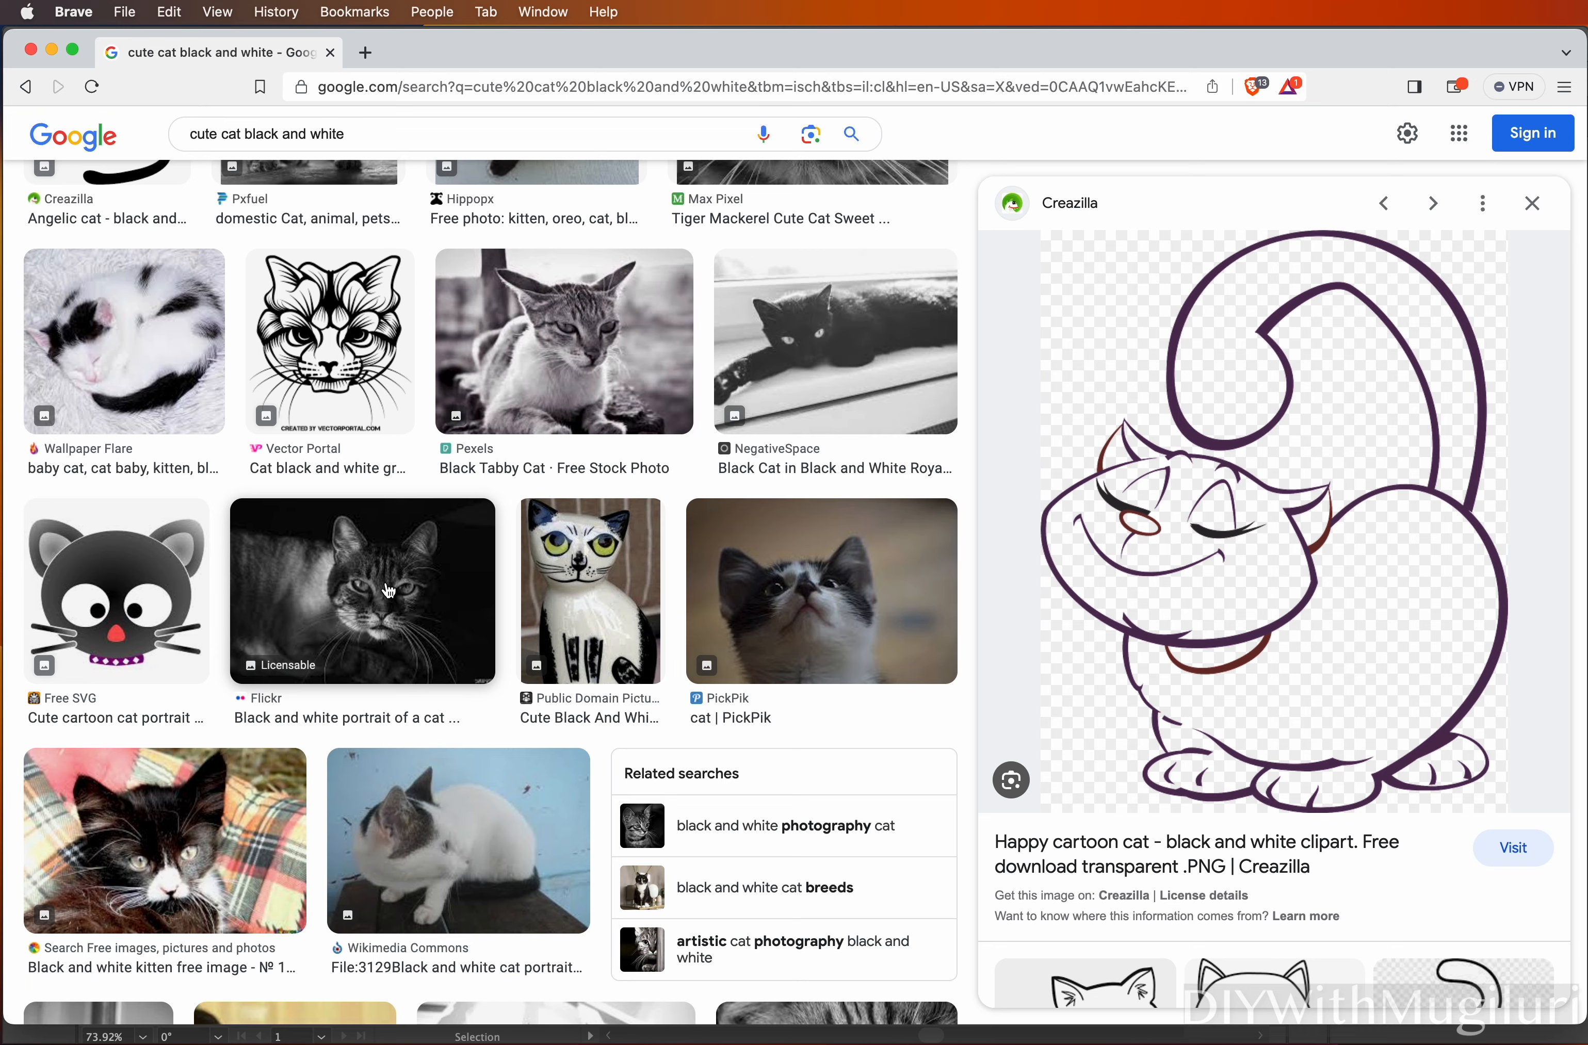
pyautogui.scroll(-10, 388, 591)
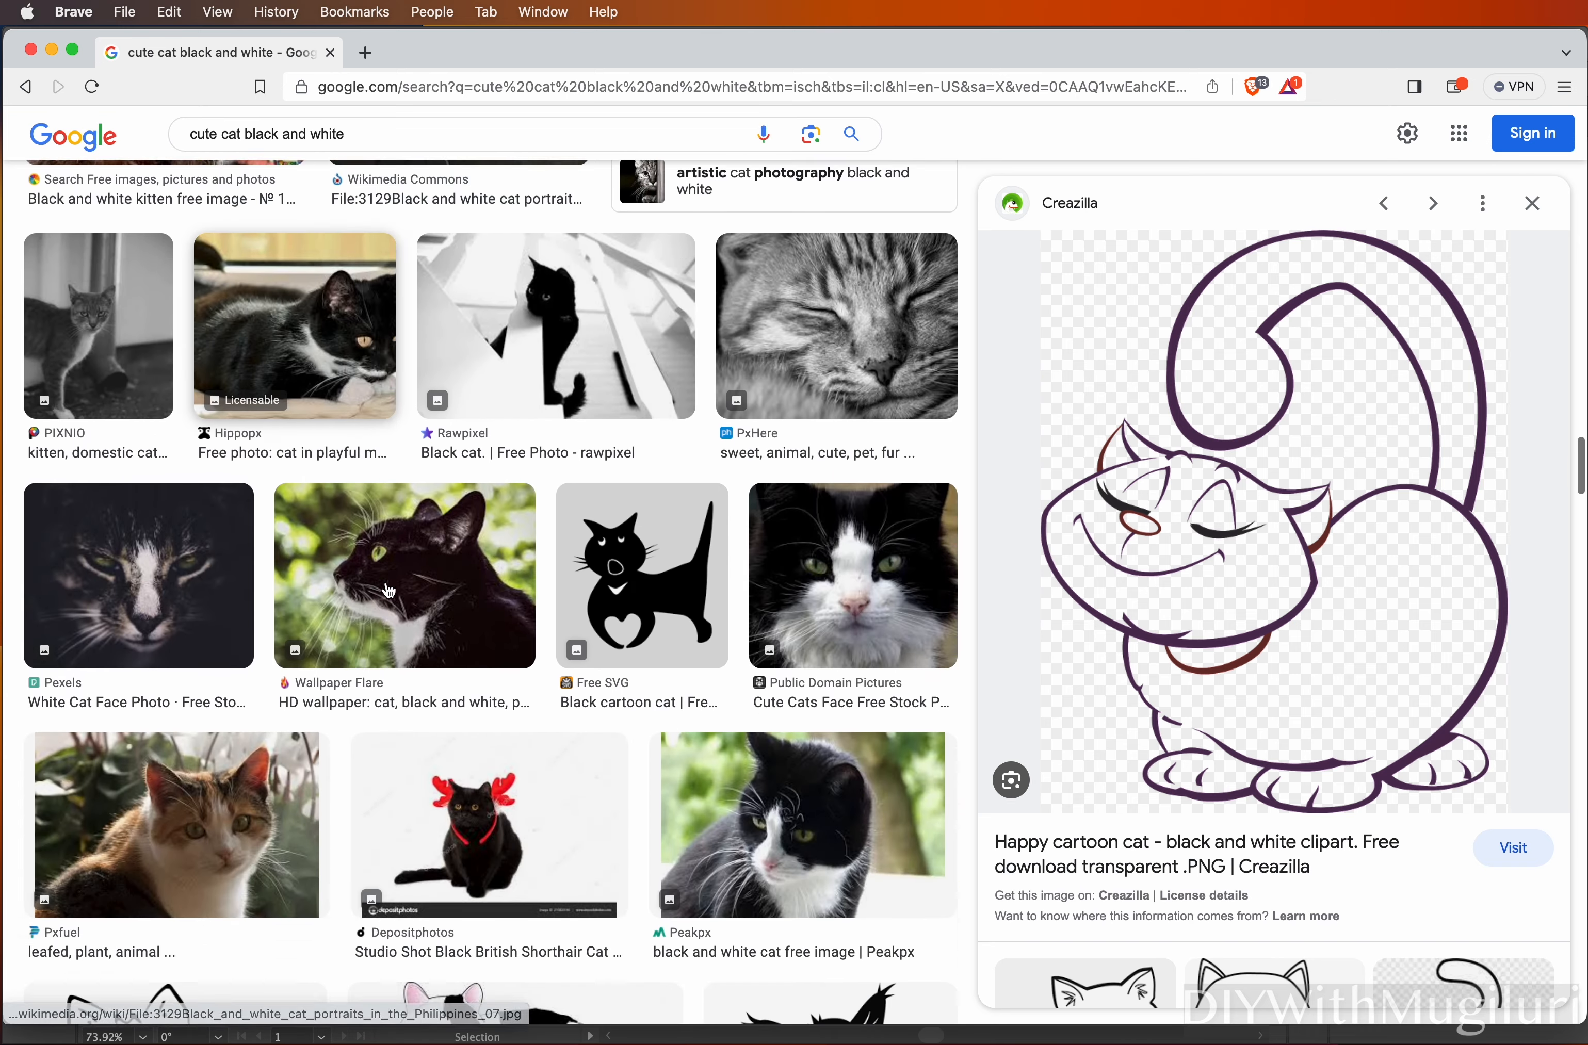
pyautogui.scroll(-5, 388, 591)
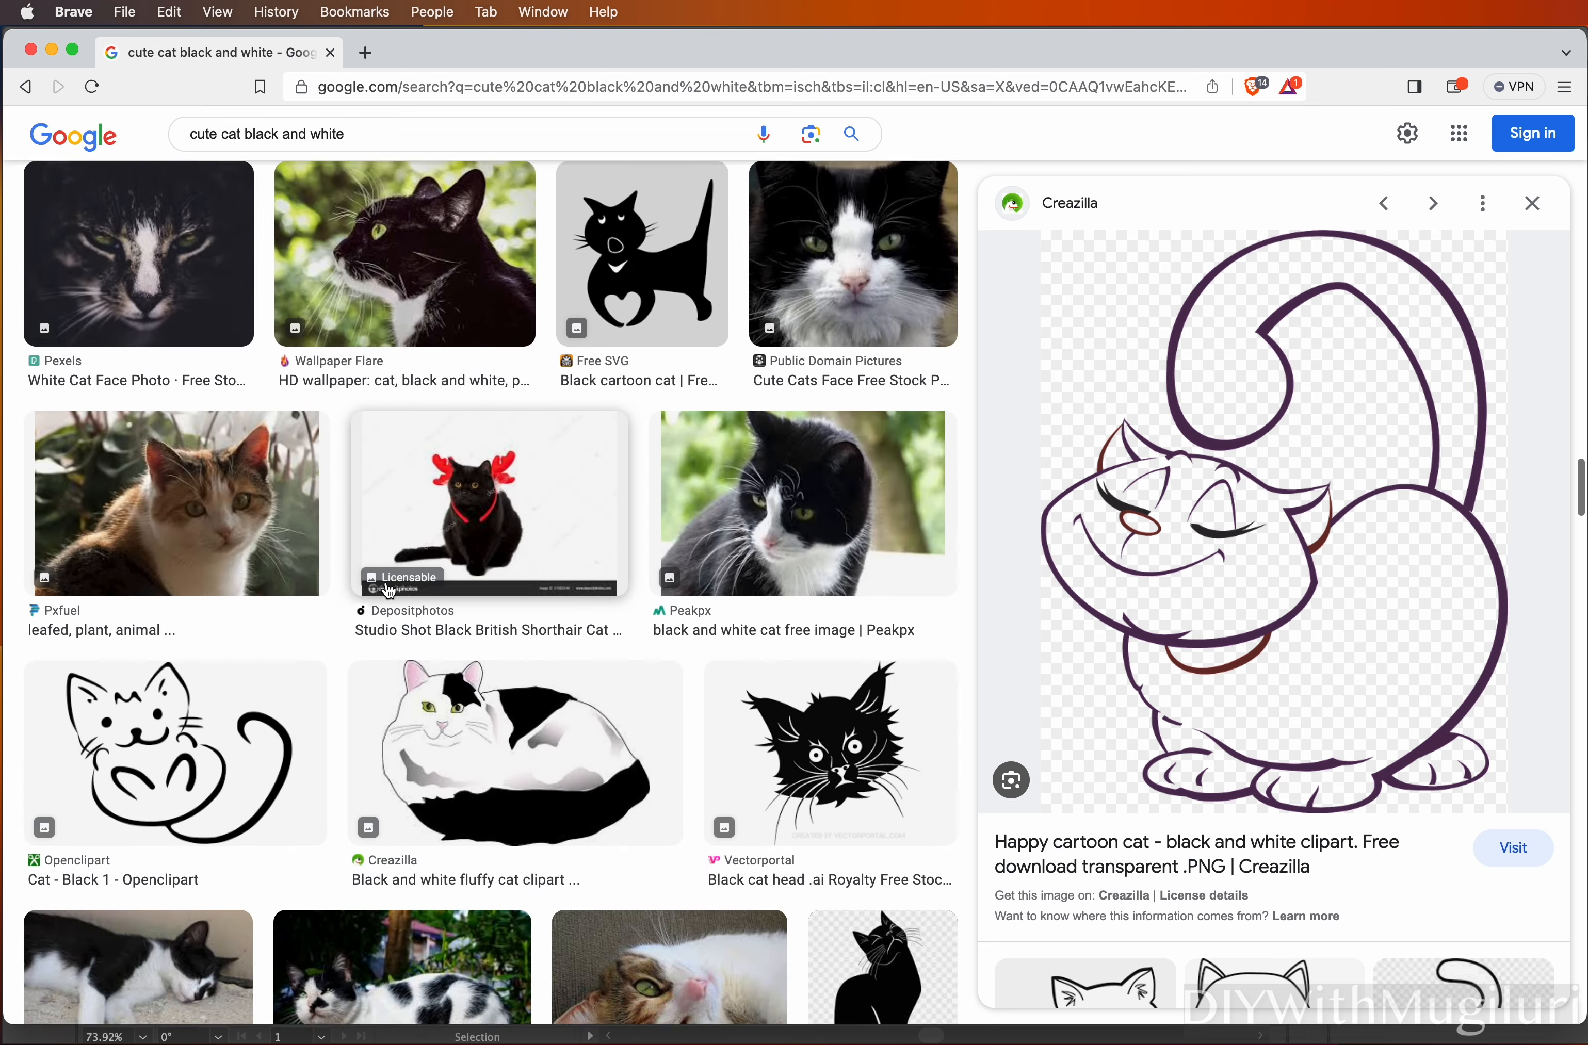
pyautogui.scroll(-3, 388, 591)
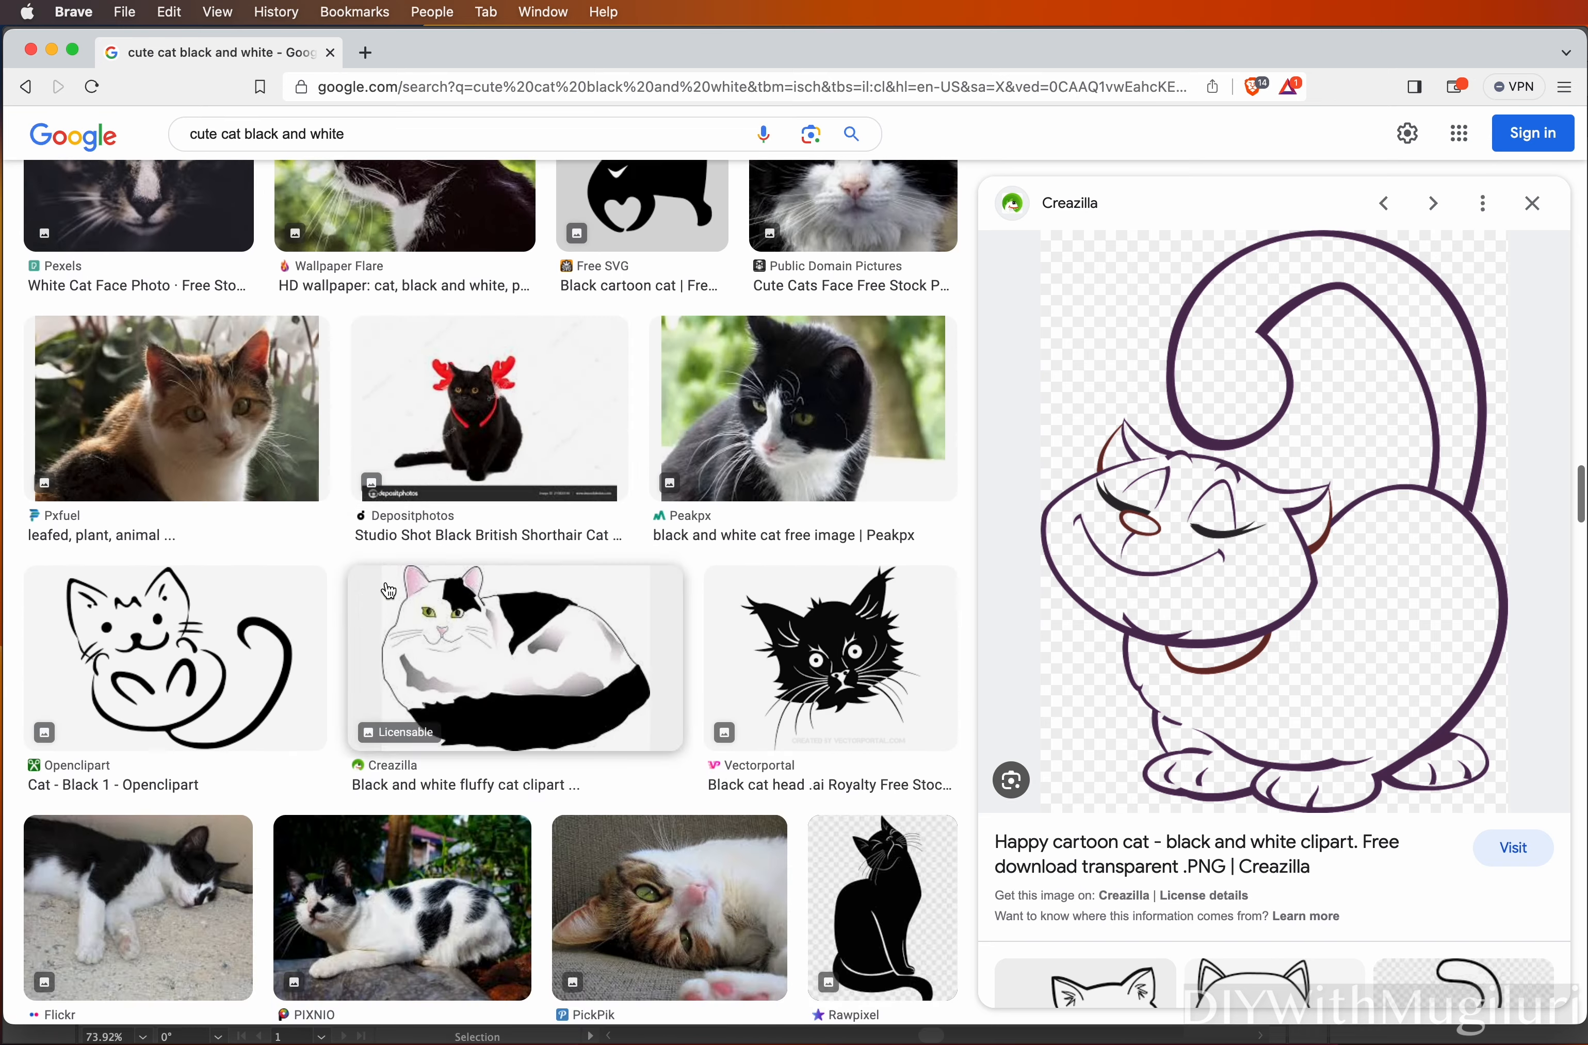
pyautogui.click(155, 662)
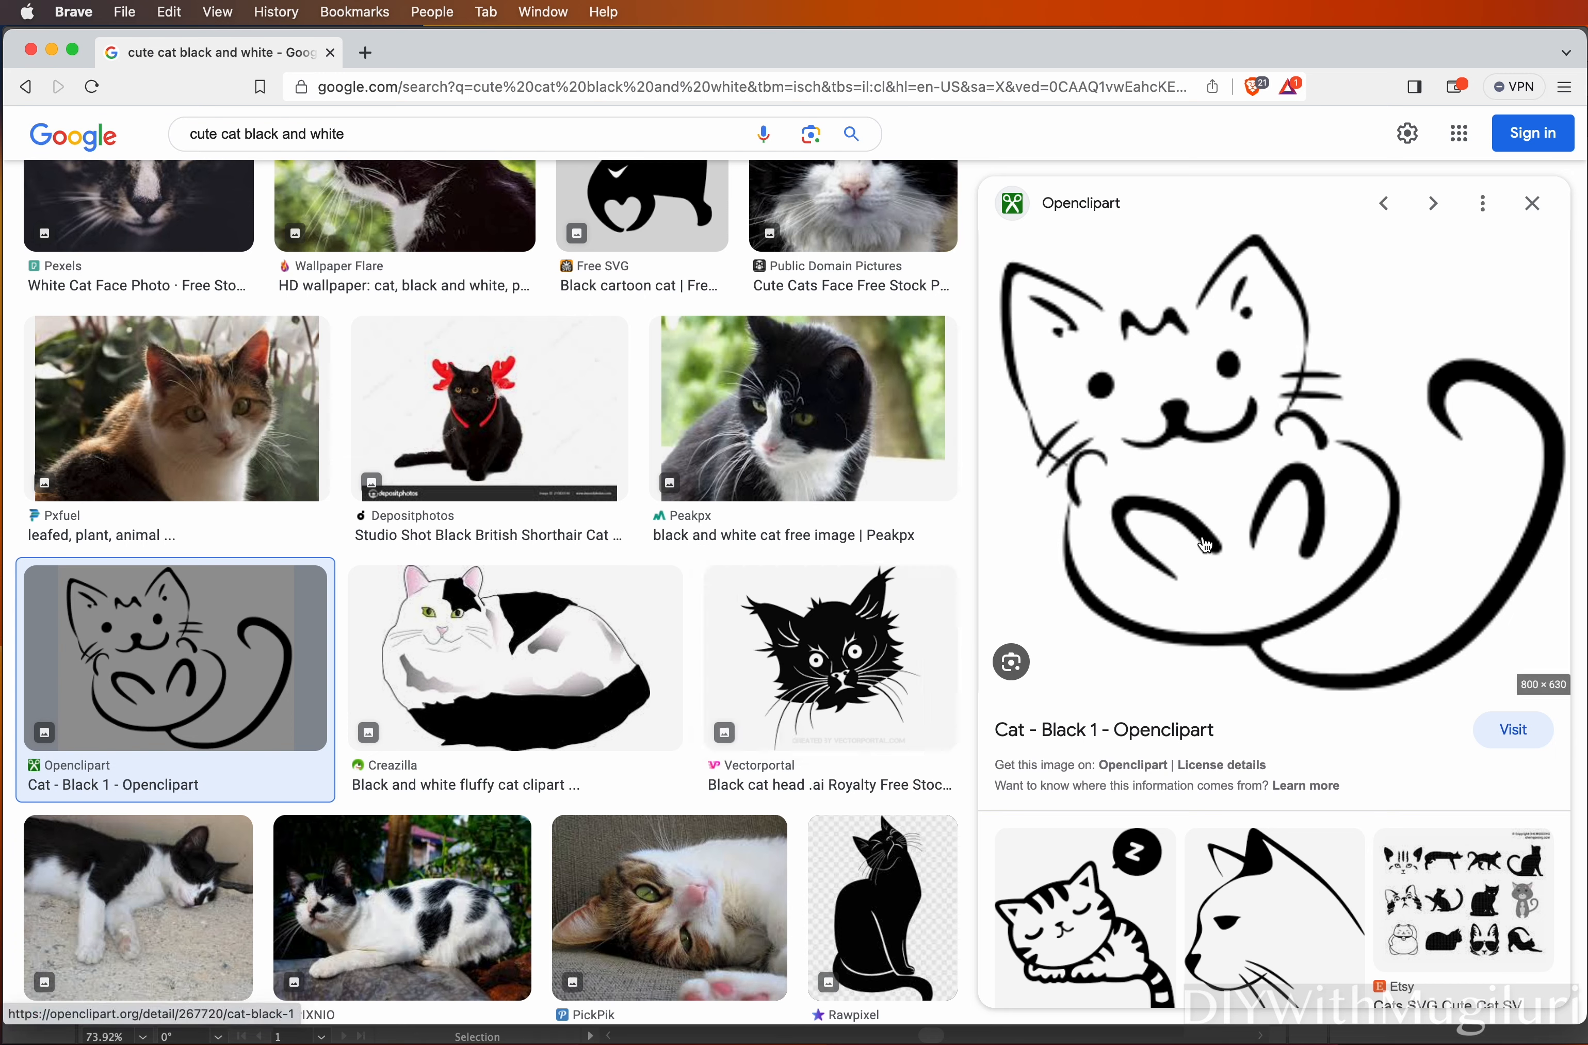
# Save the previewed cat drawing to Downloads as 'cat'
pyautogui.rightClick(1191, 508)
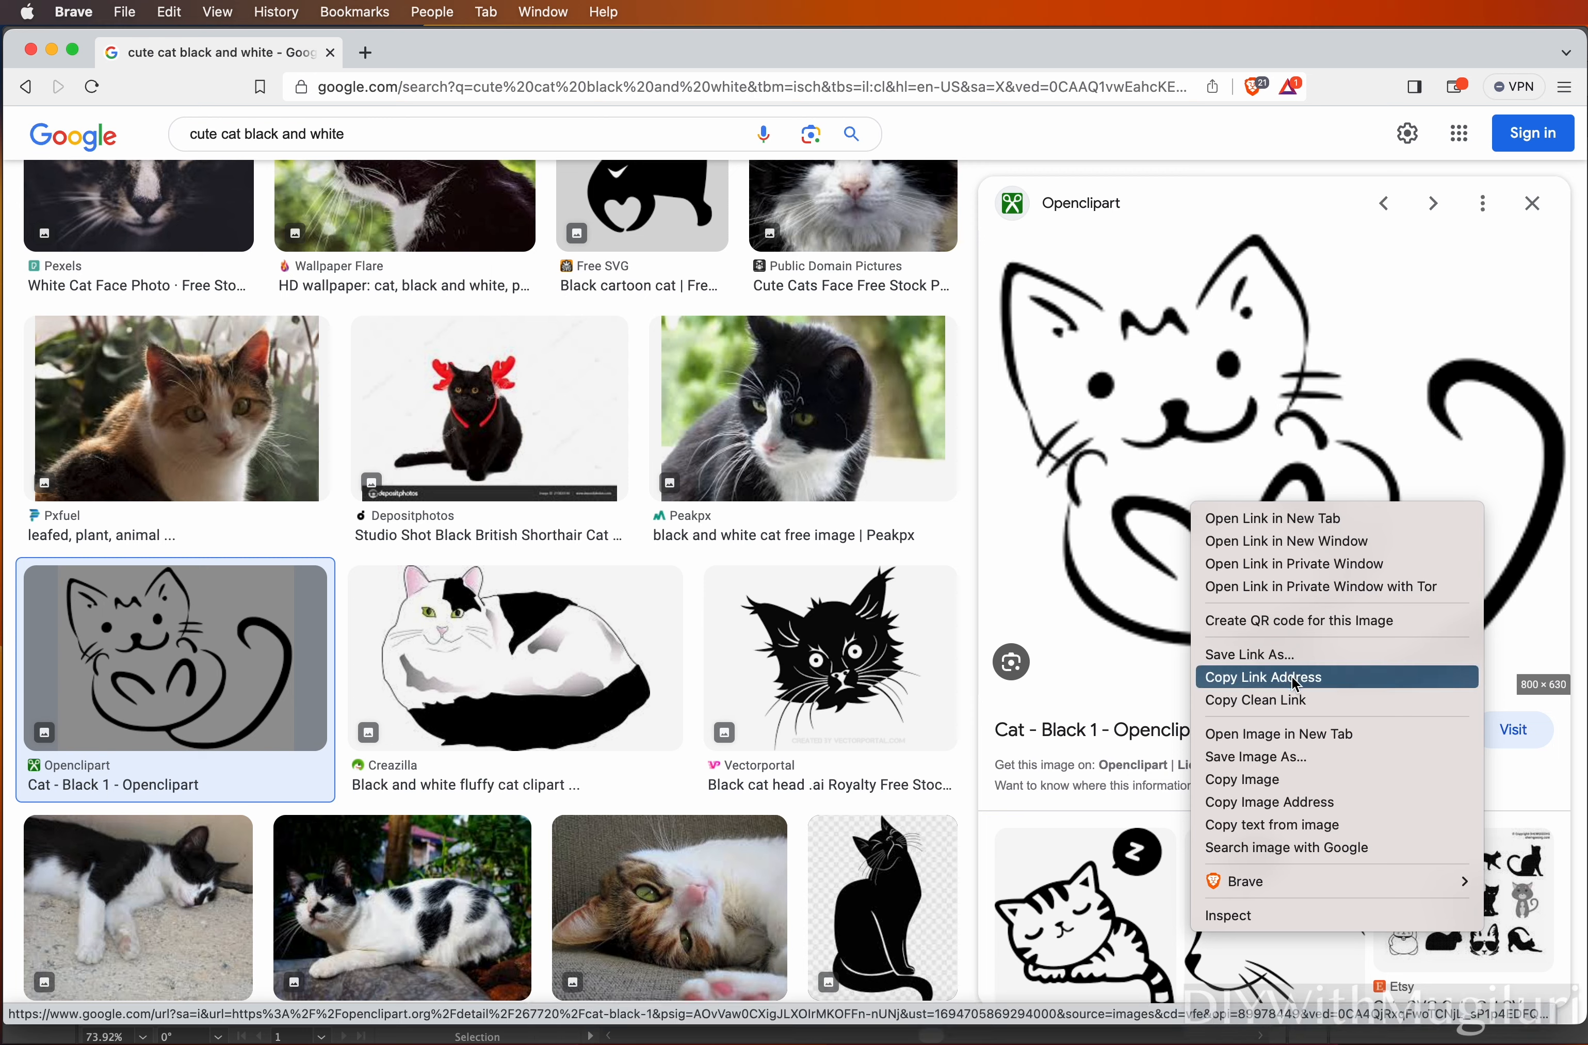
pyautogui.click(1292, 758)
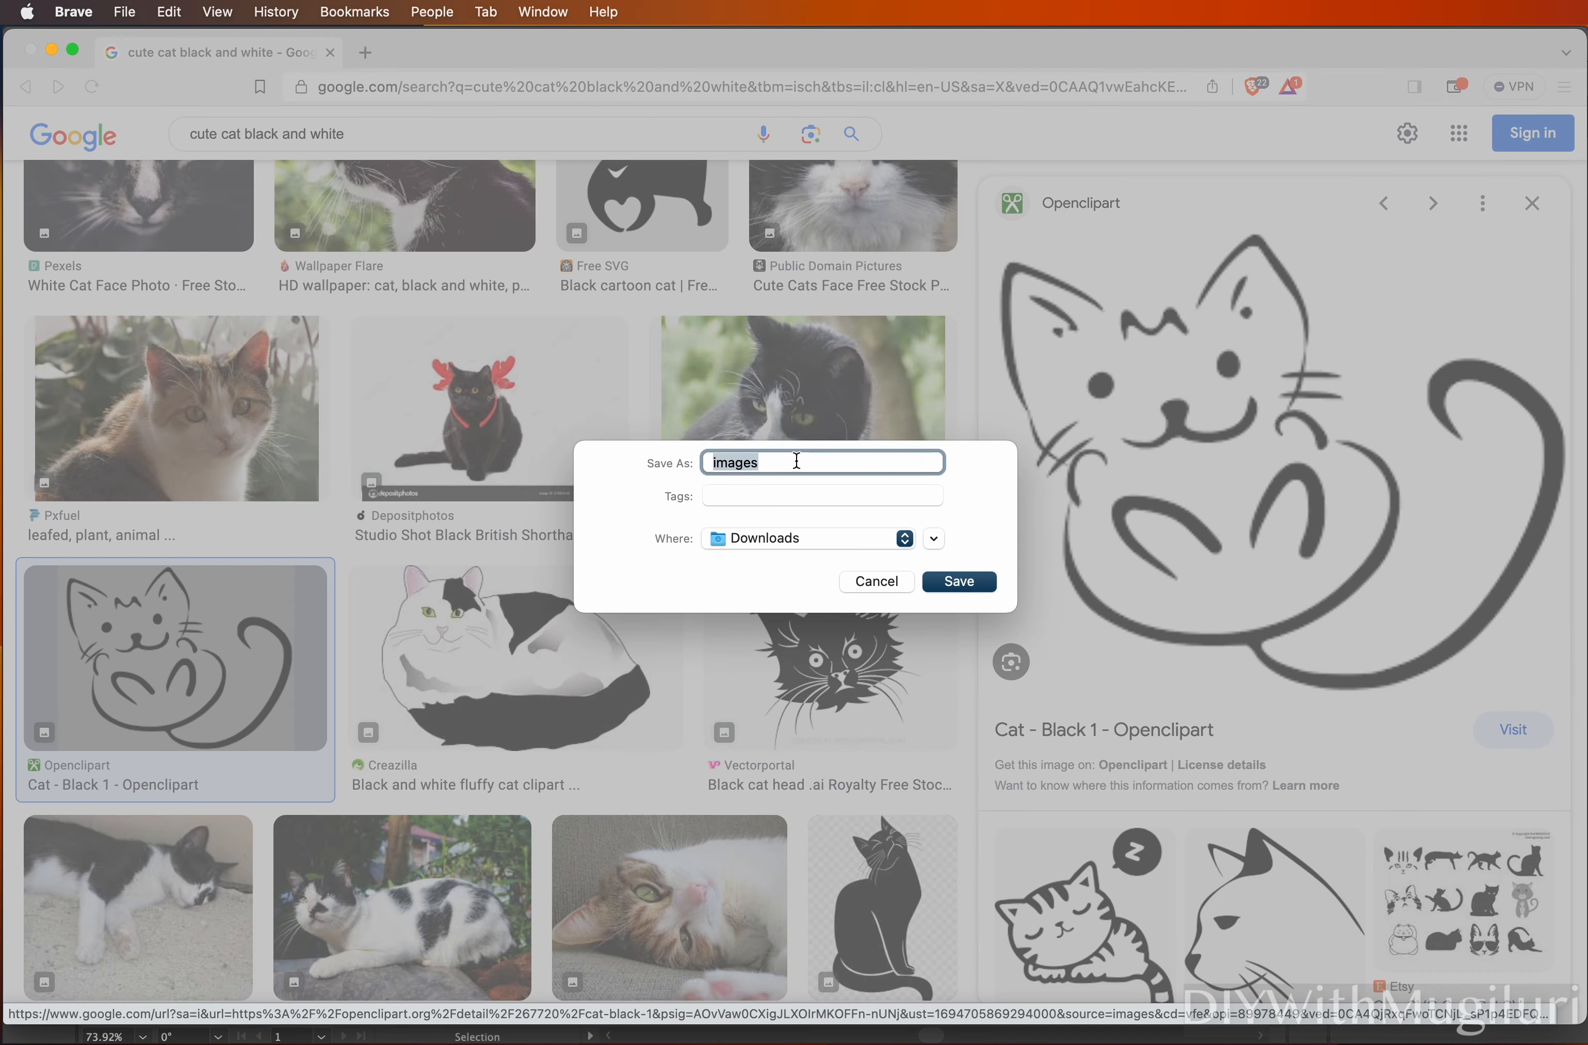
pyautogui.write('cat')
pyautogui.click(987, 588)
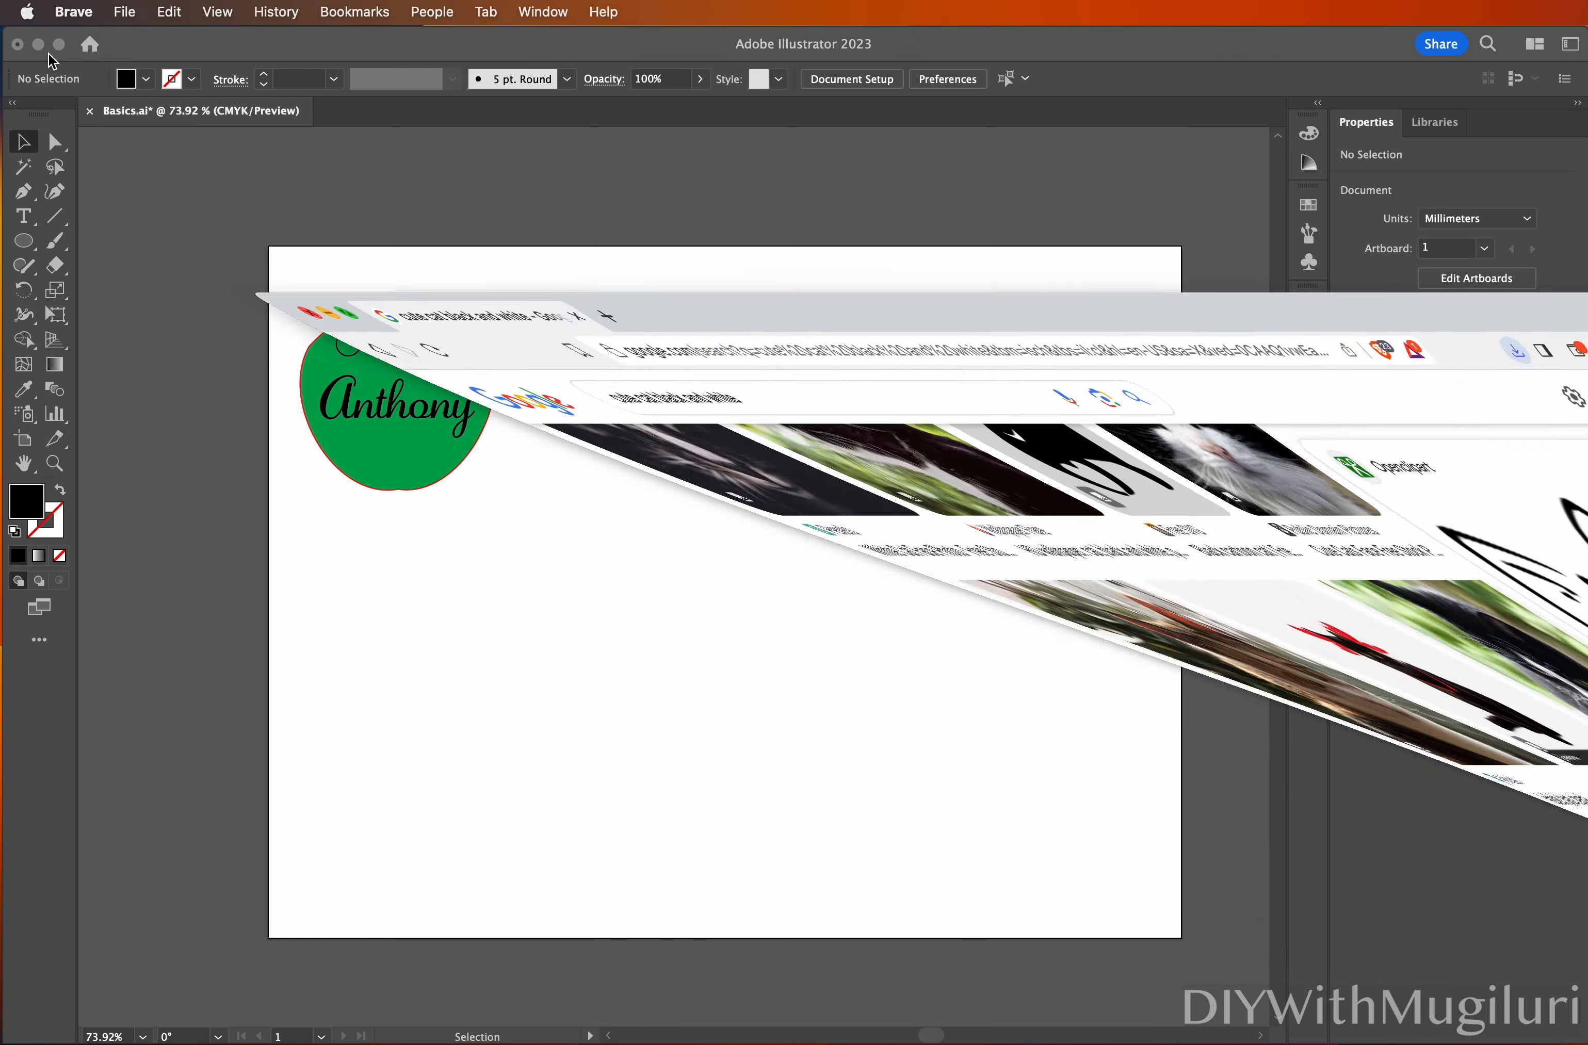
# Minimize the browser and bring the Illustrator Basics document back to the front
pyautogui.click(51, 50)
pyautogui.click(663, 298)
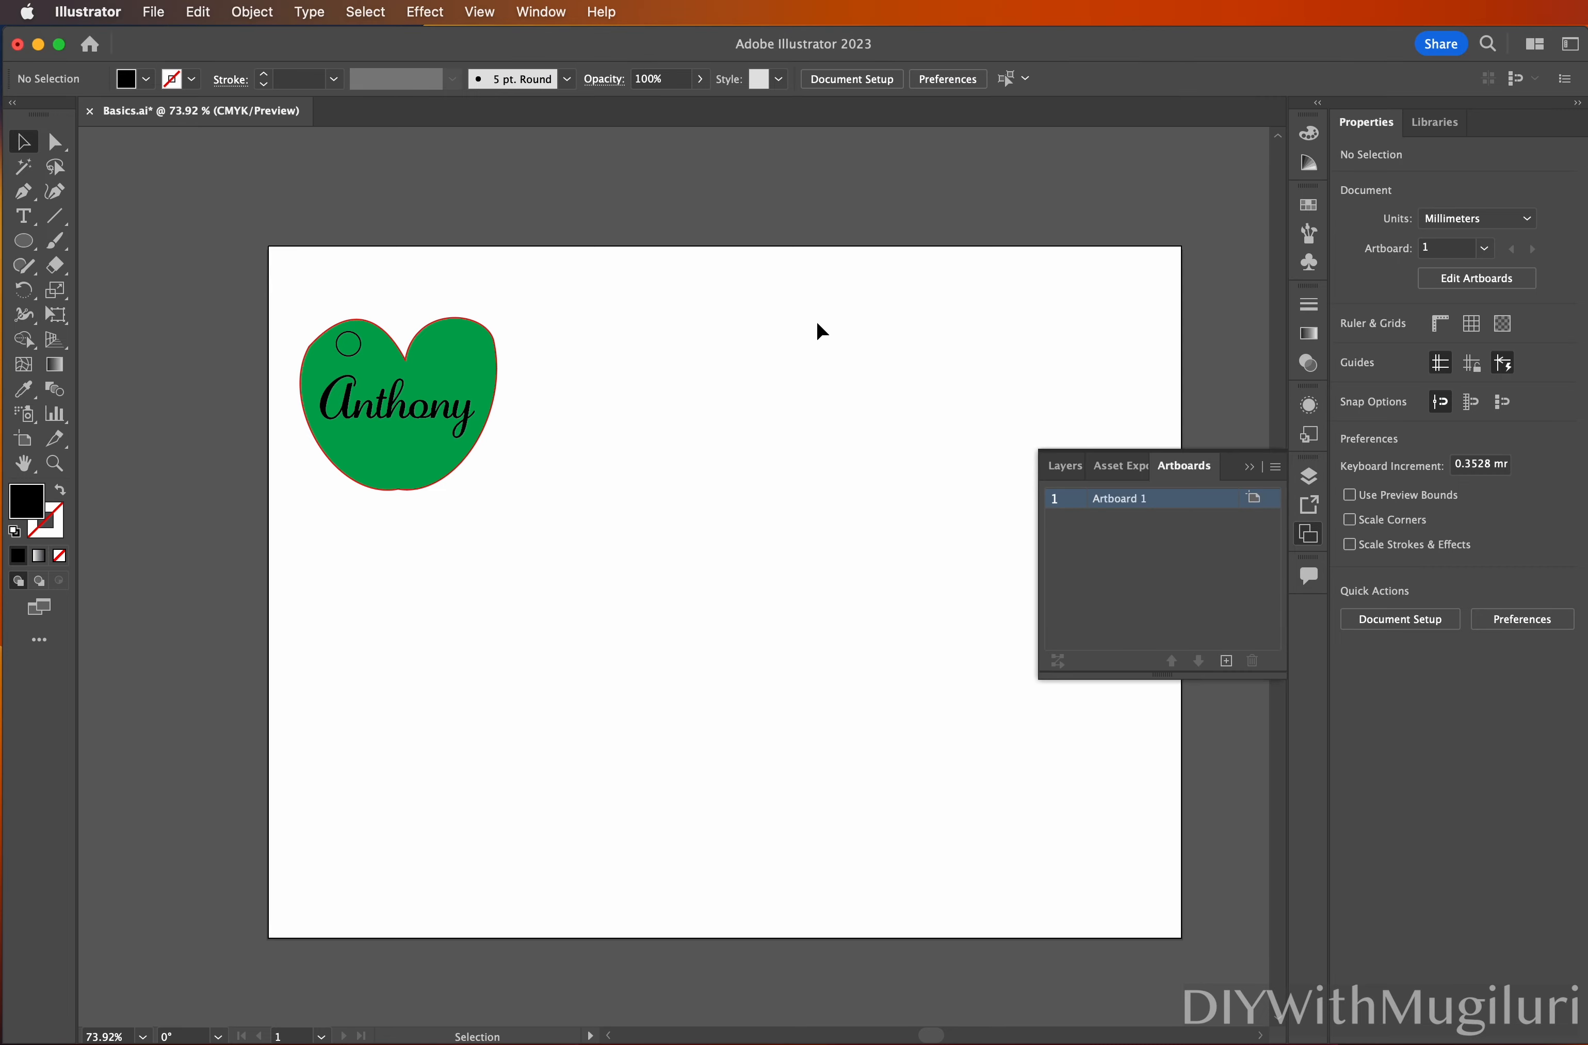
pyautogui.click(156, 14)
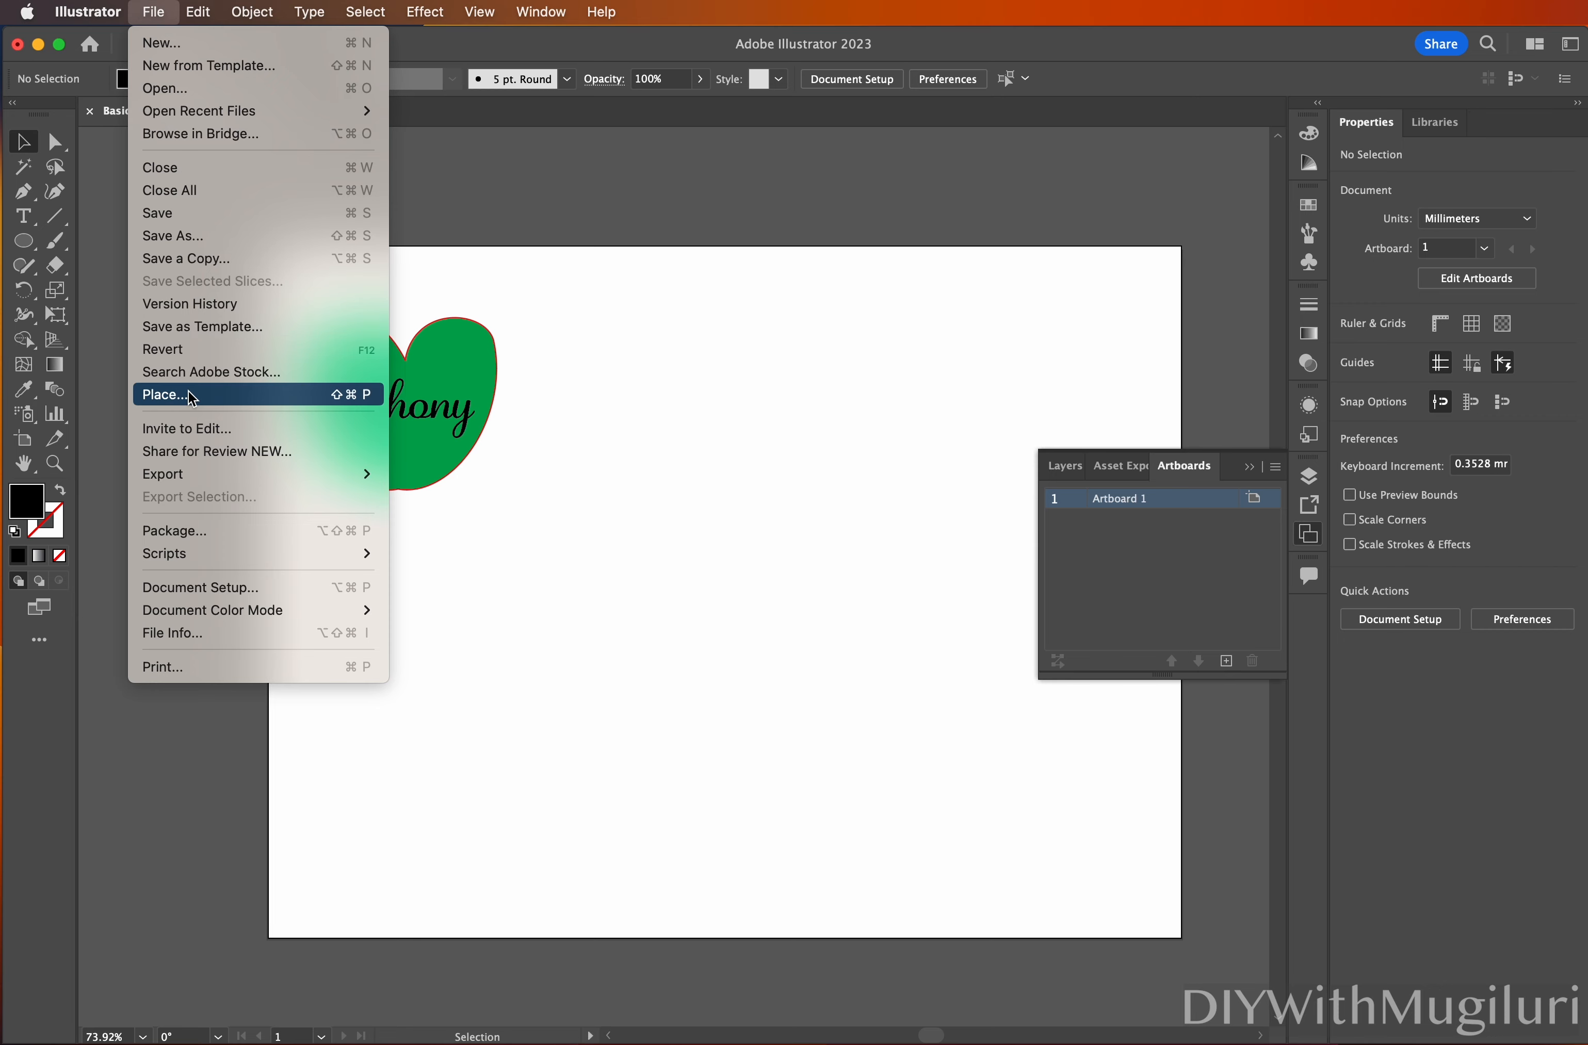
# Place cat.png from Downloads into the Basics document as a linked image
pyautogui.click(170, 396)
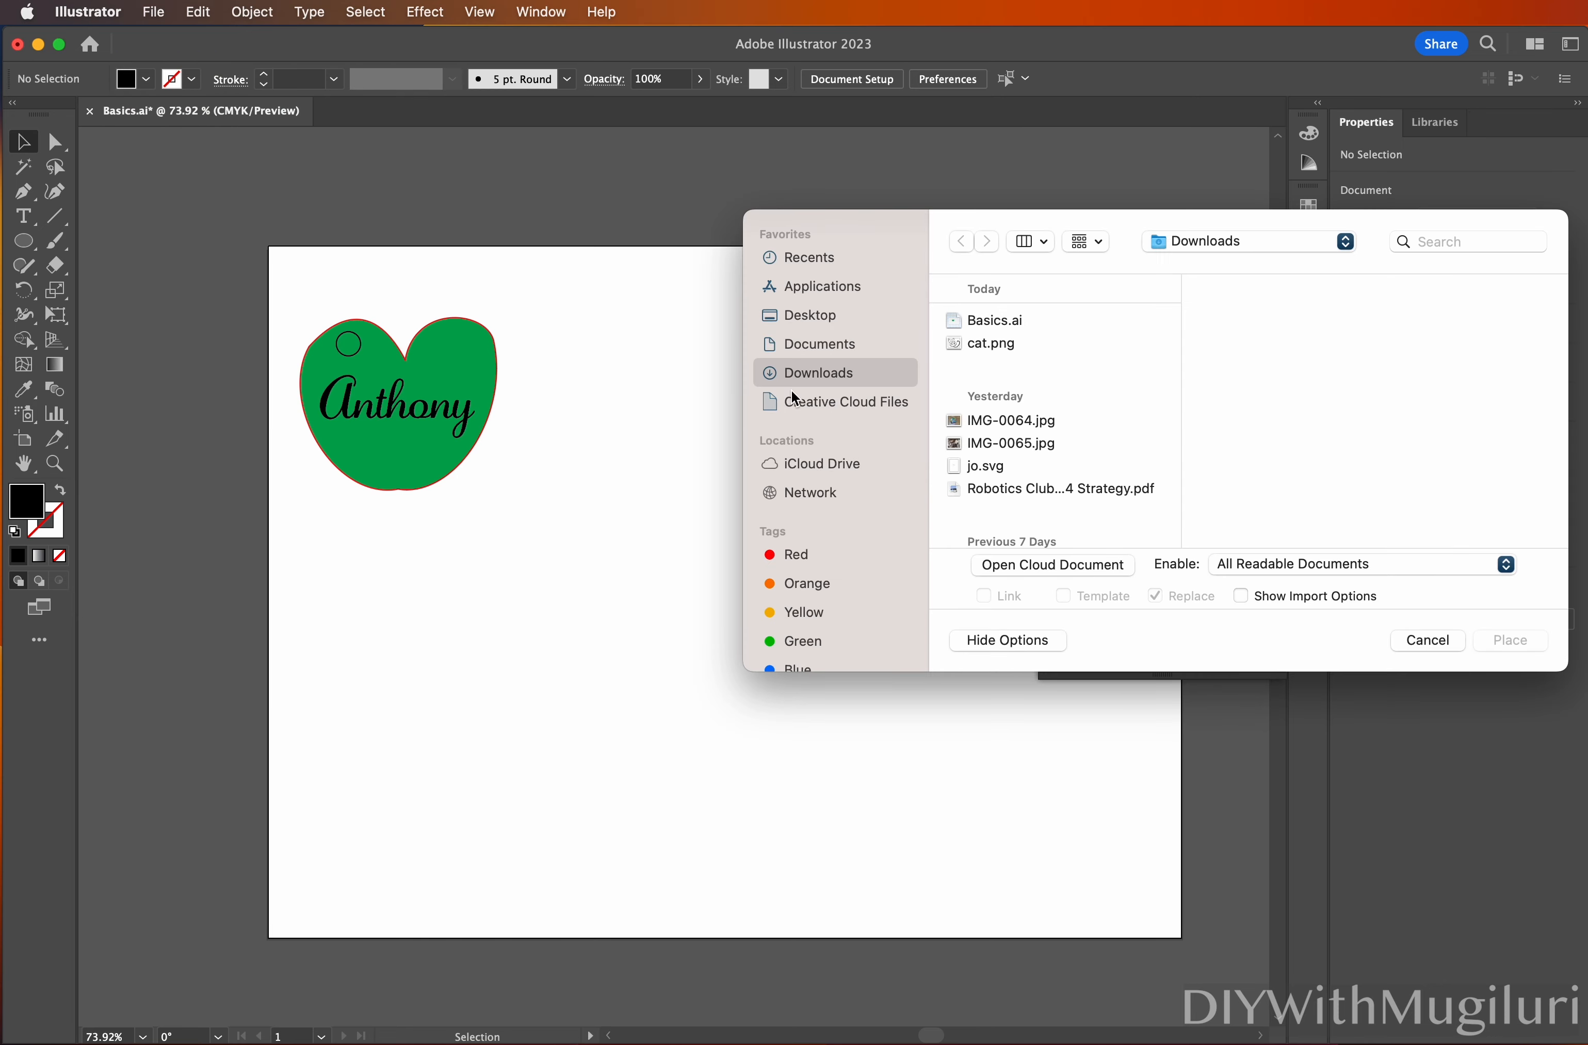
pyautogui.click(977, 348)
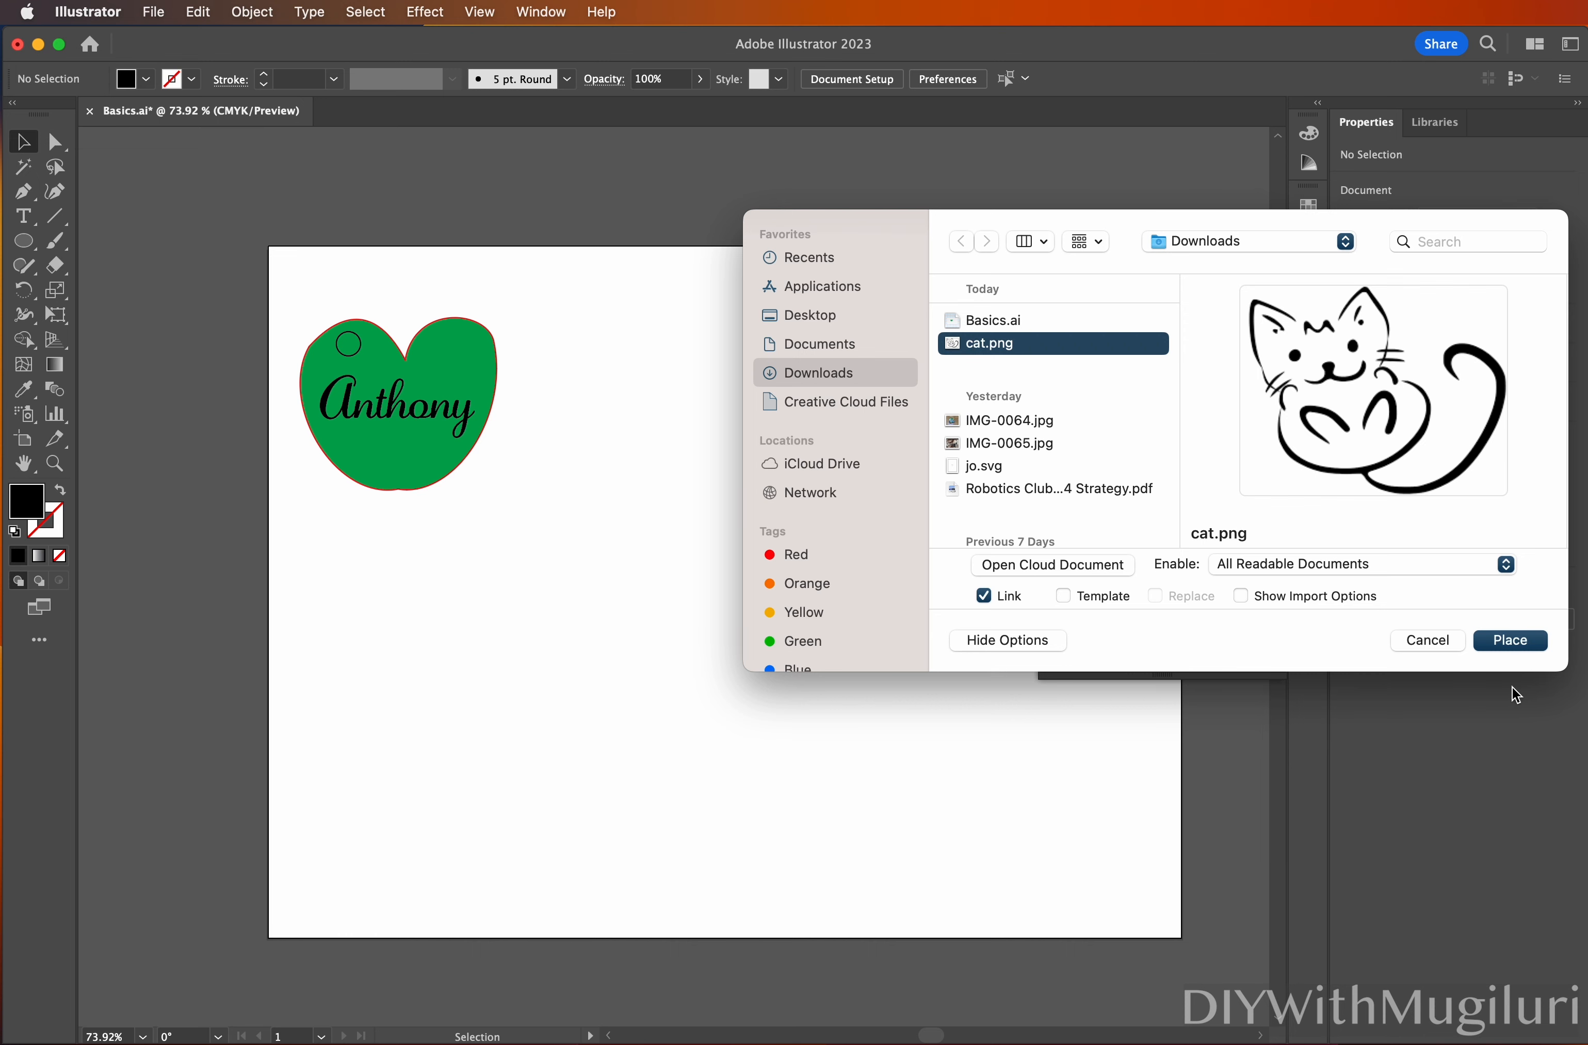
pyautogui.click(1519, 650)
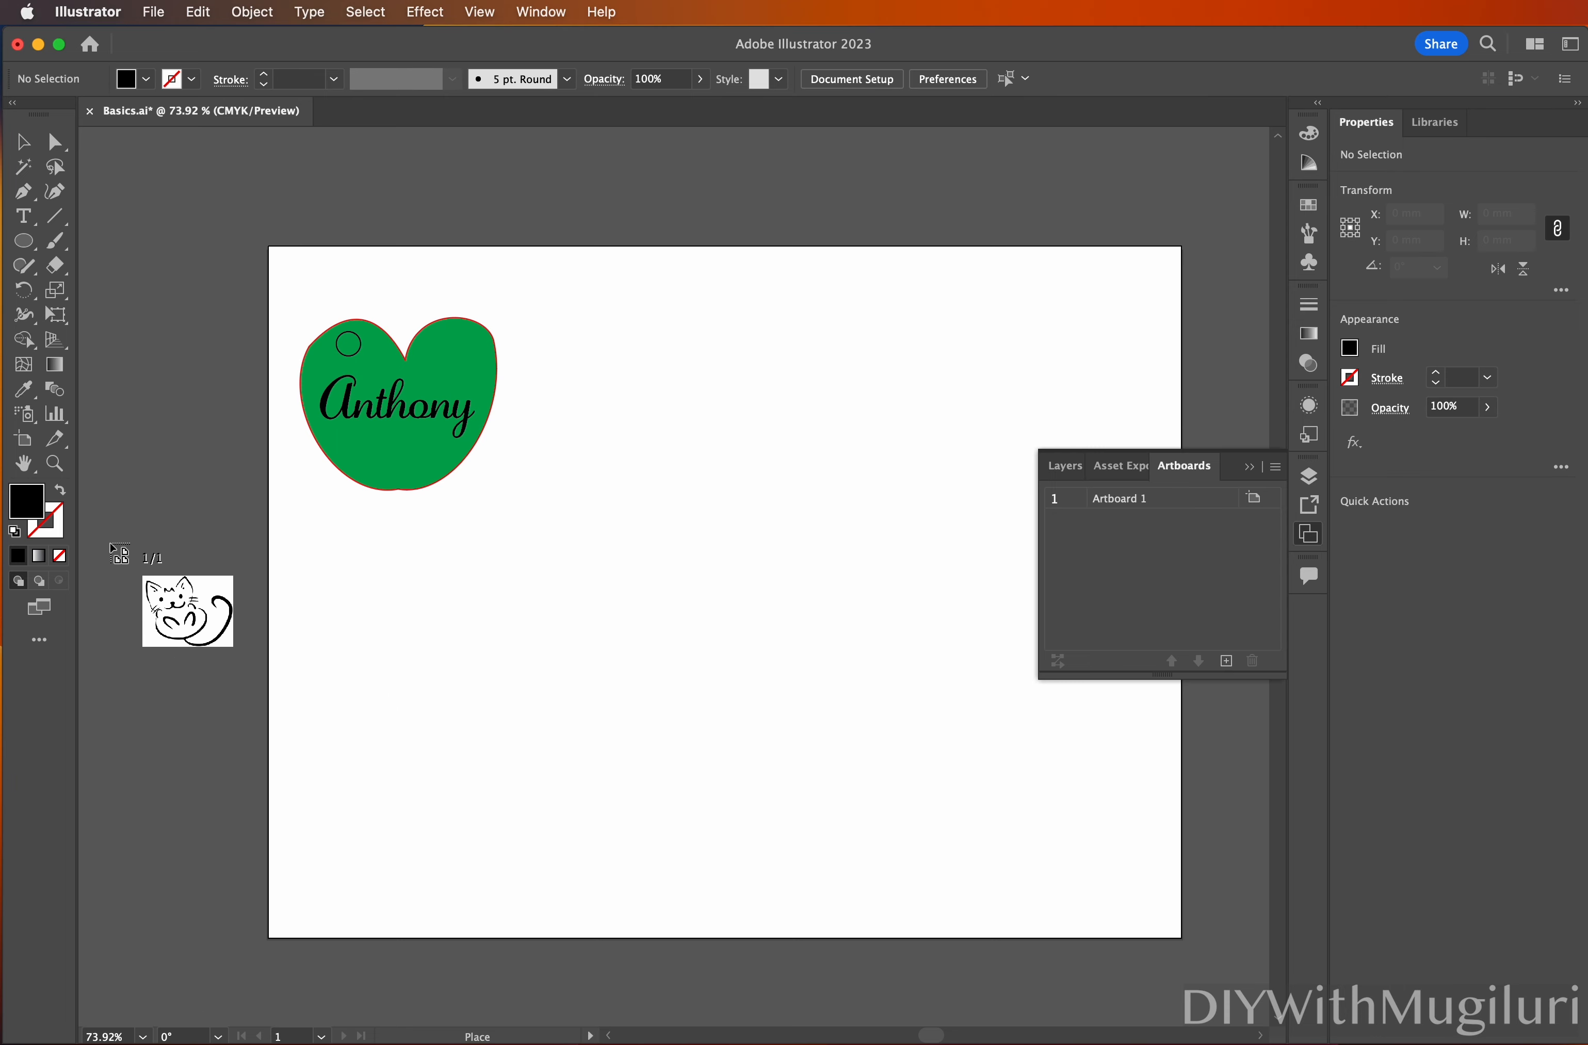
# Drop the cat image at the artboard's lower left and zoom out to see the whole artboard
pyautogui.moveTo(99, 541); pyautogui.dragTo(463, 865)
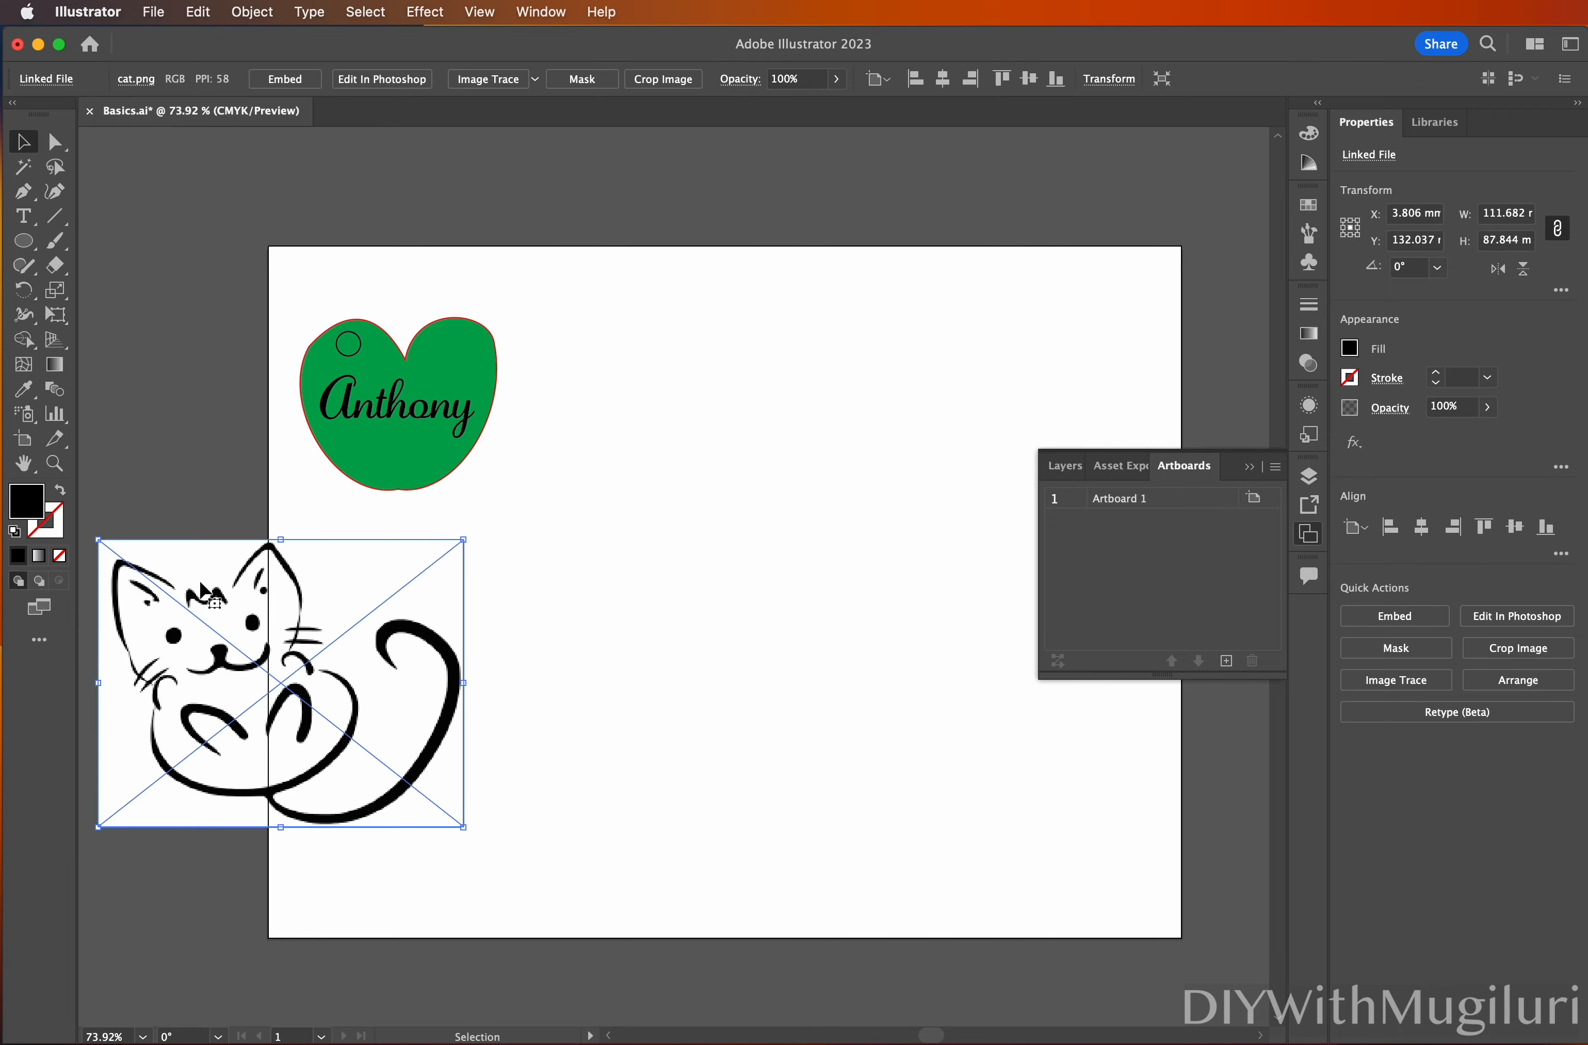
pyautogui.moveTo(269, 645); pyautogui.dragTo(213, 577)
pyautogui.click(60, 473)
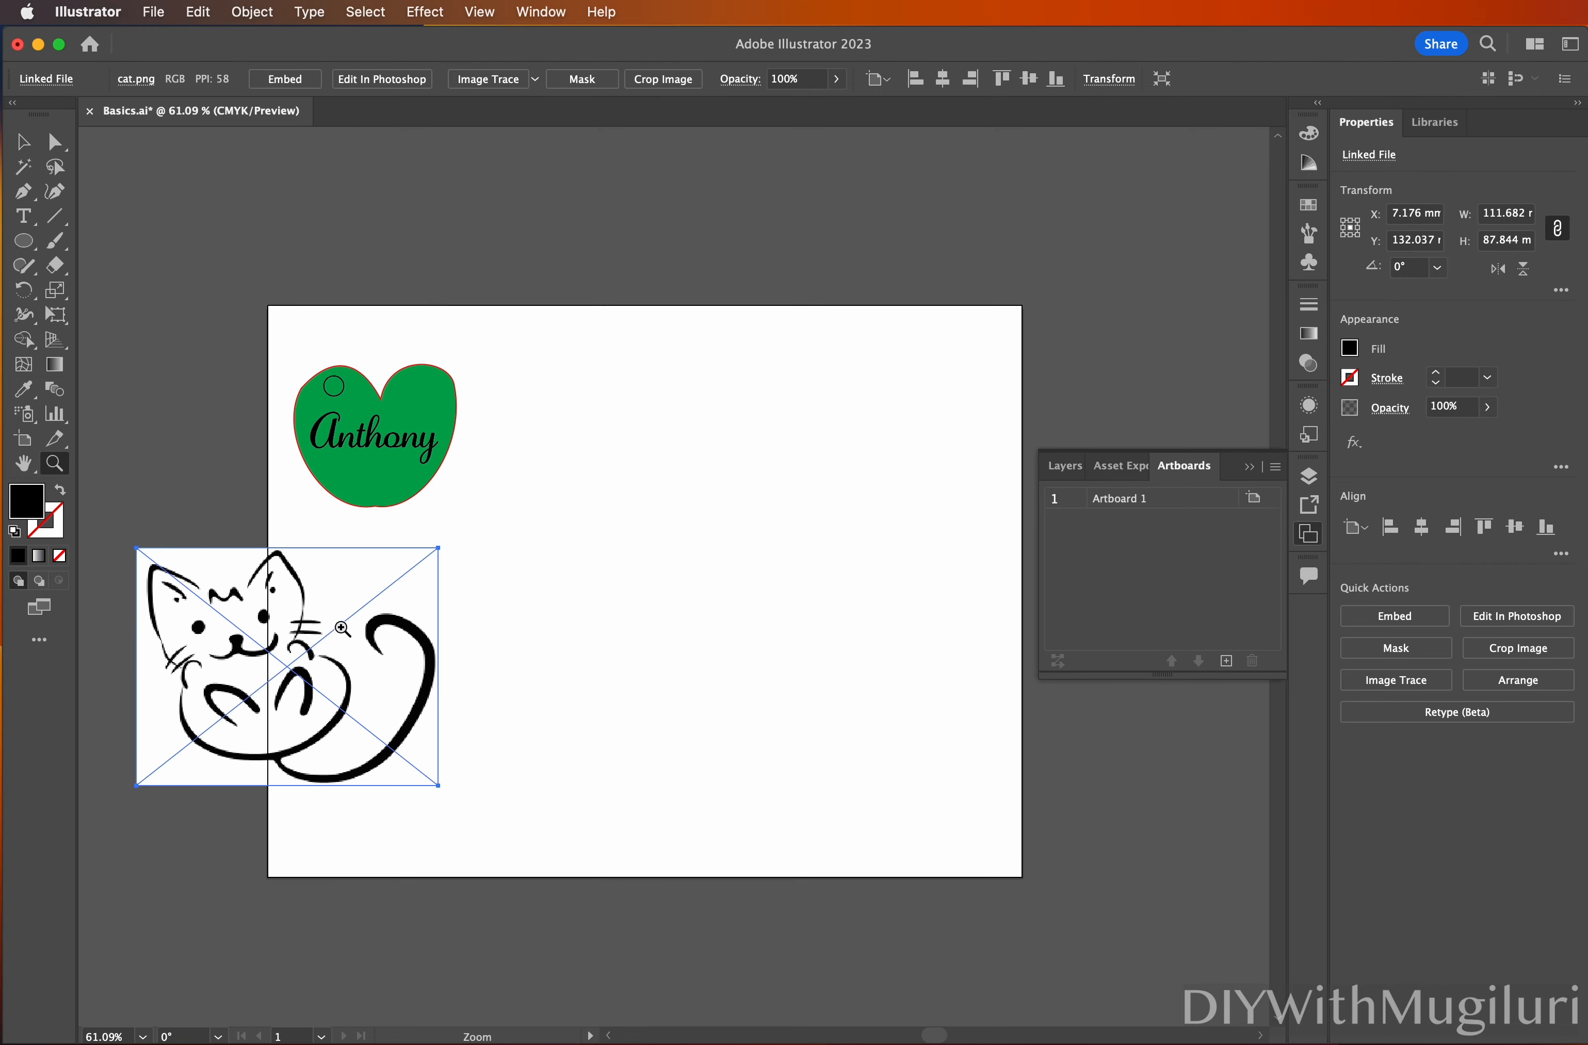
pyautogui.moveTo(342, 629); pyautogui.dragTo(412, 660)
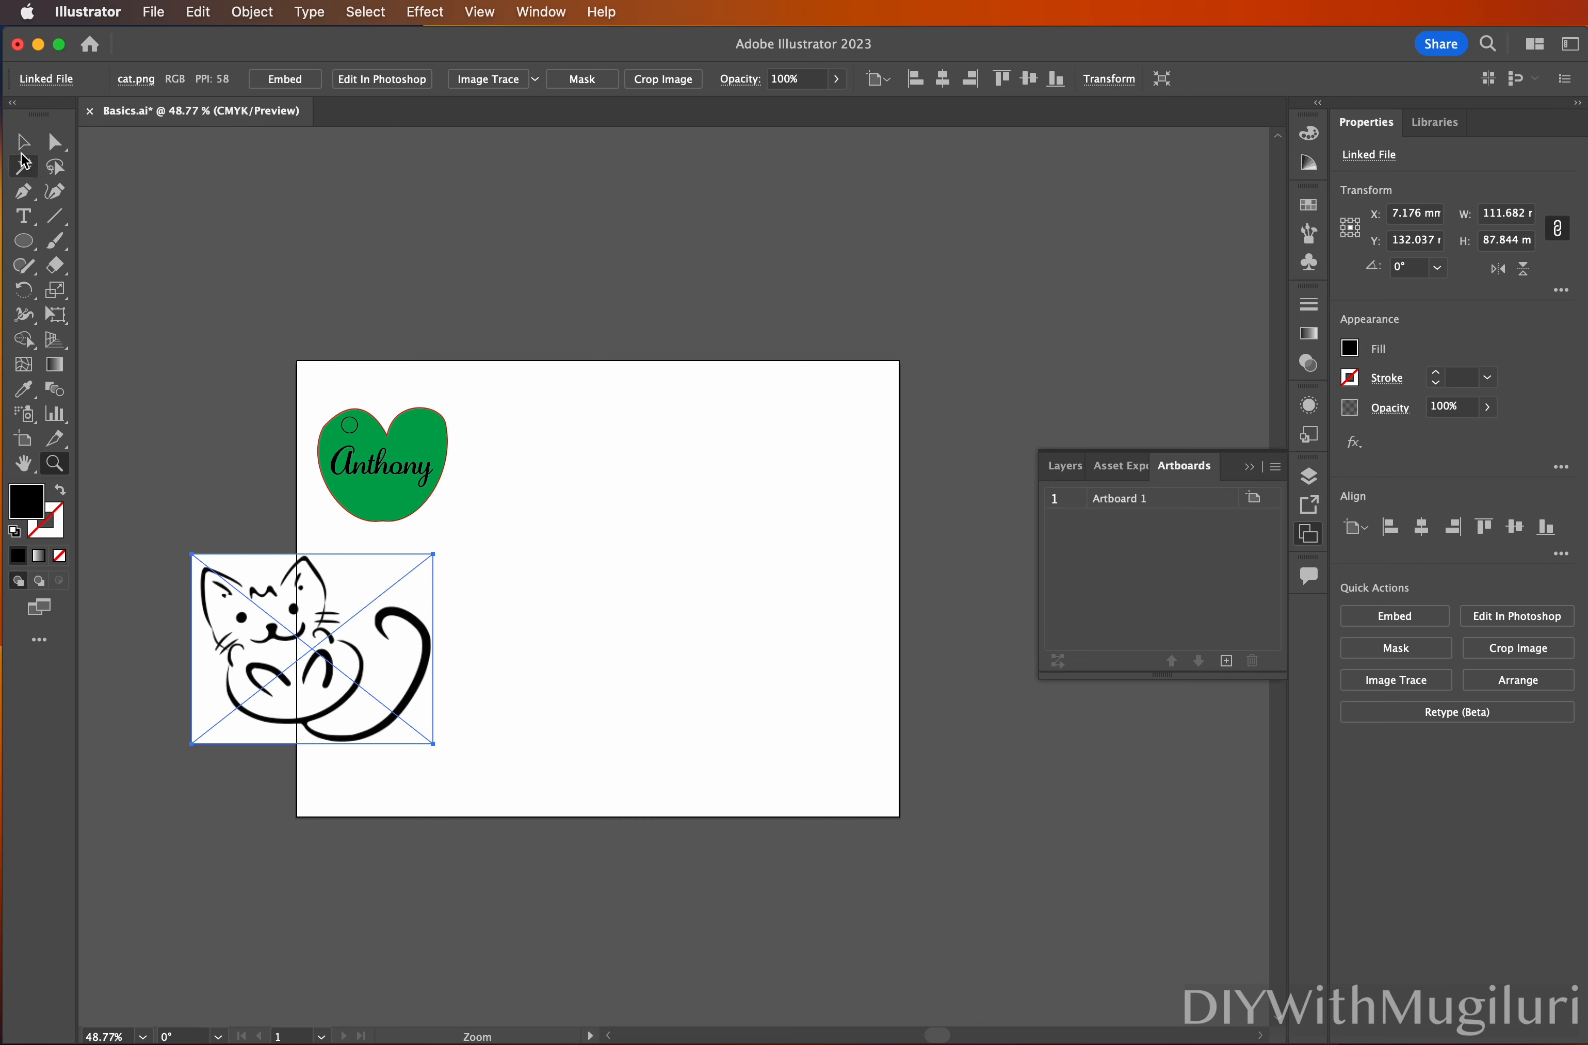
# Move the cat image below the green Anthony tag, overhanging the artboard's left edge
pyautogui.click(23, 141)
pyautogui.moveTo(246, 596); pyautogui.dragTo(212, 604)
pyautogui.click(56, 141)
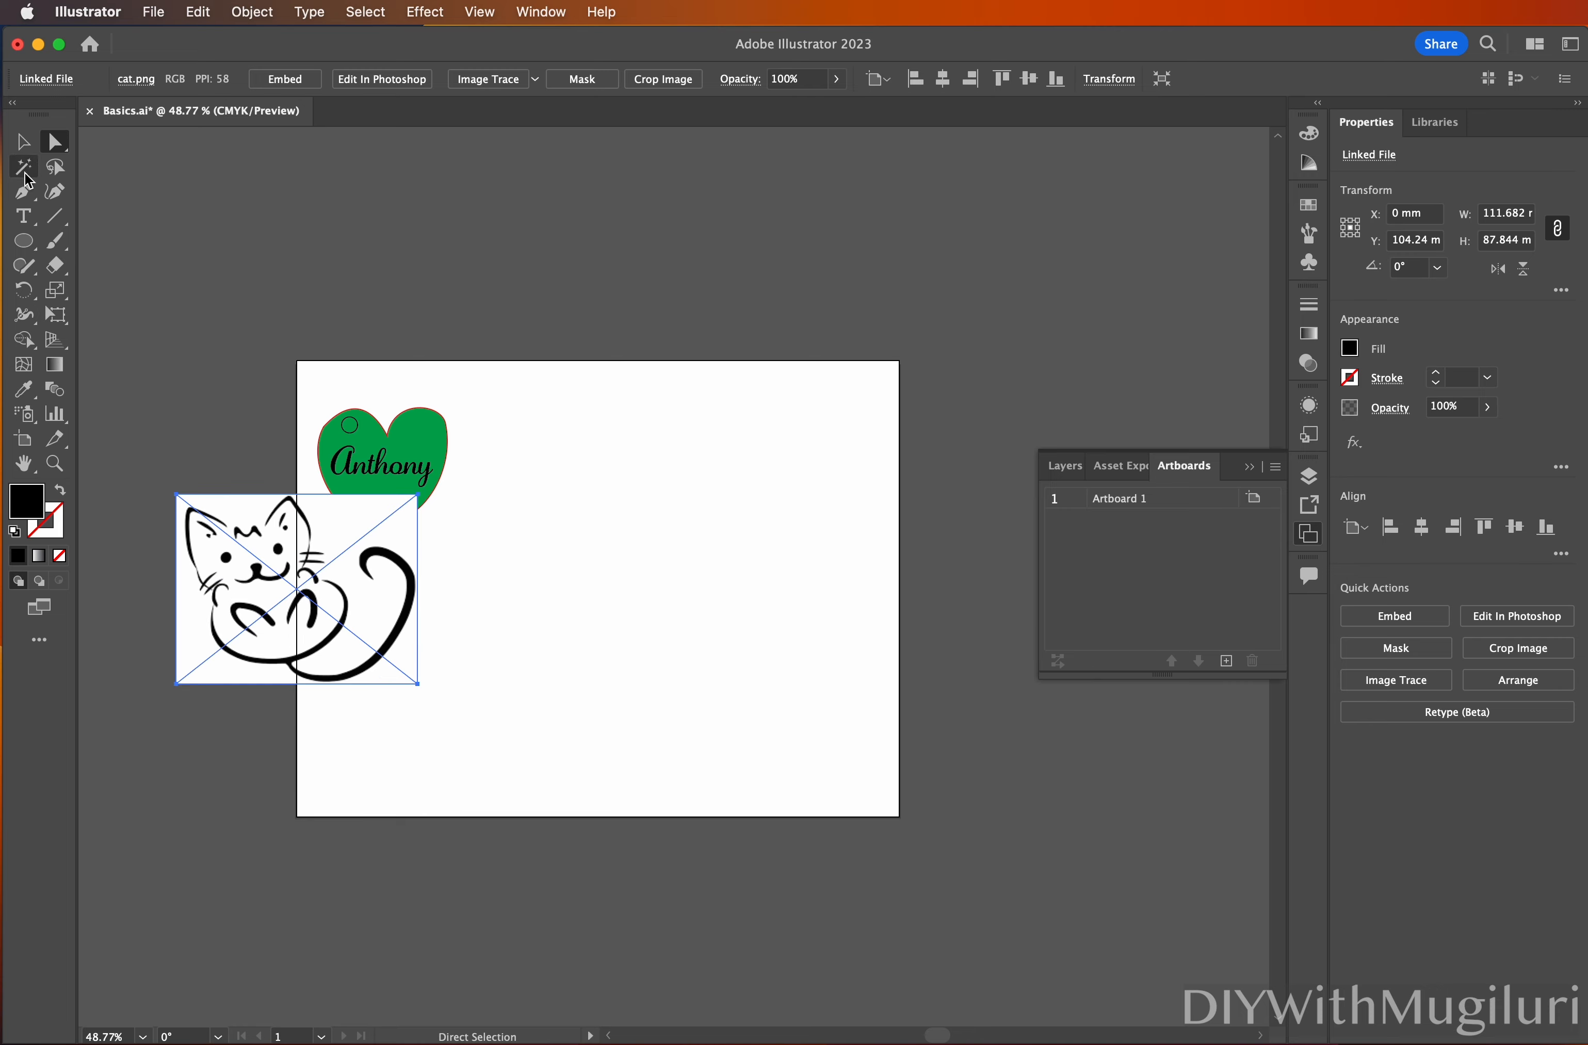
pyautogui.click(22, 142)
pyautogui.moveTo(263, 554); pyautogui.dragTo(224, 630)
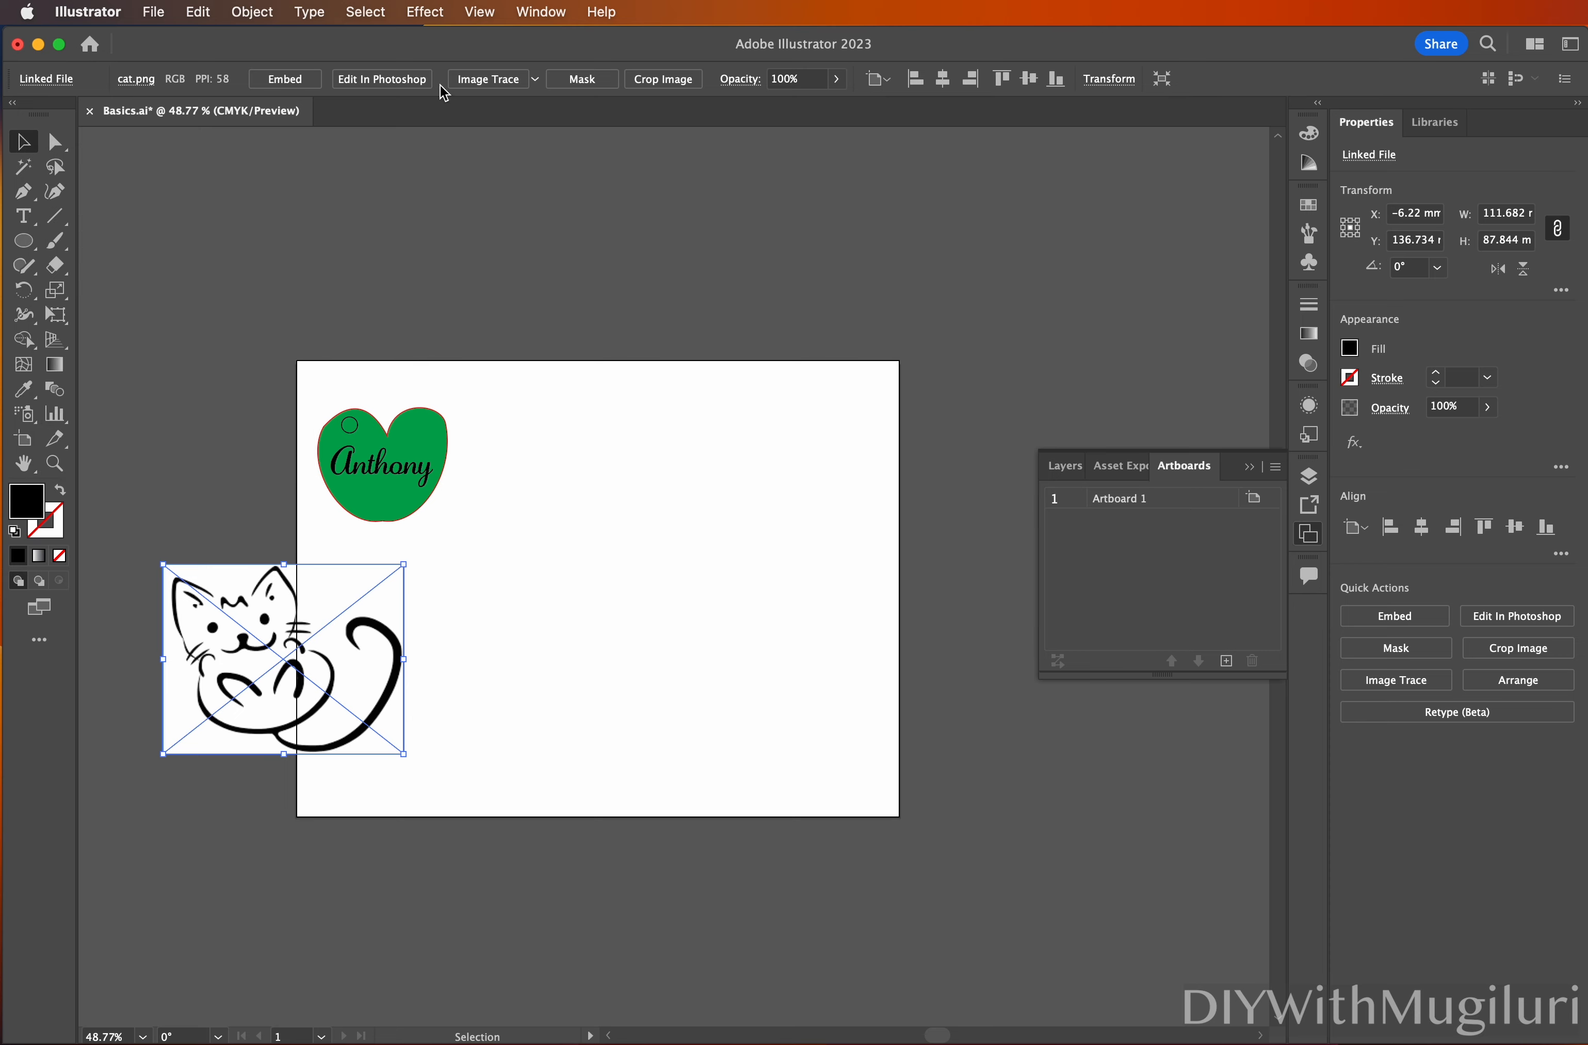
# Convert the cat image with Image Trace Make and Expand, then shift the vector group left
pyautogui.click(253, 11)
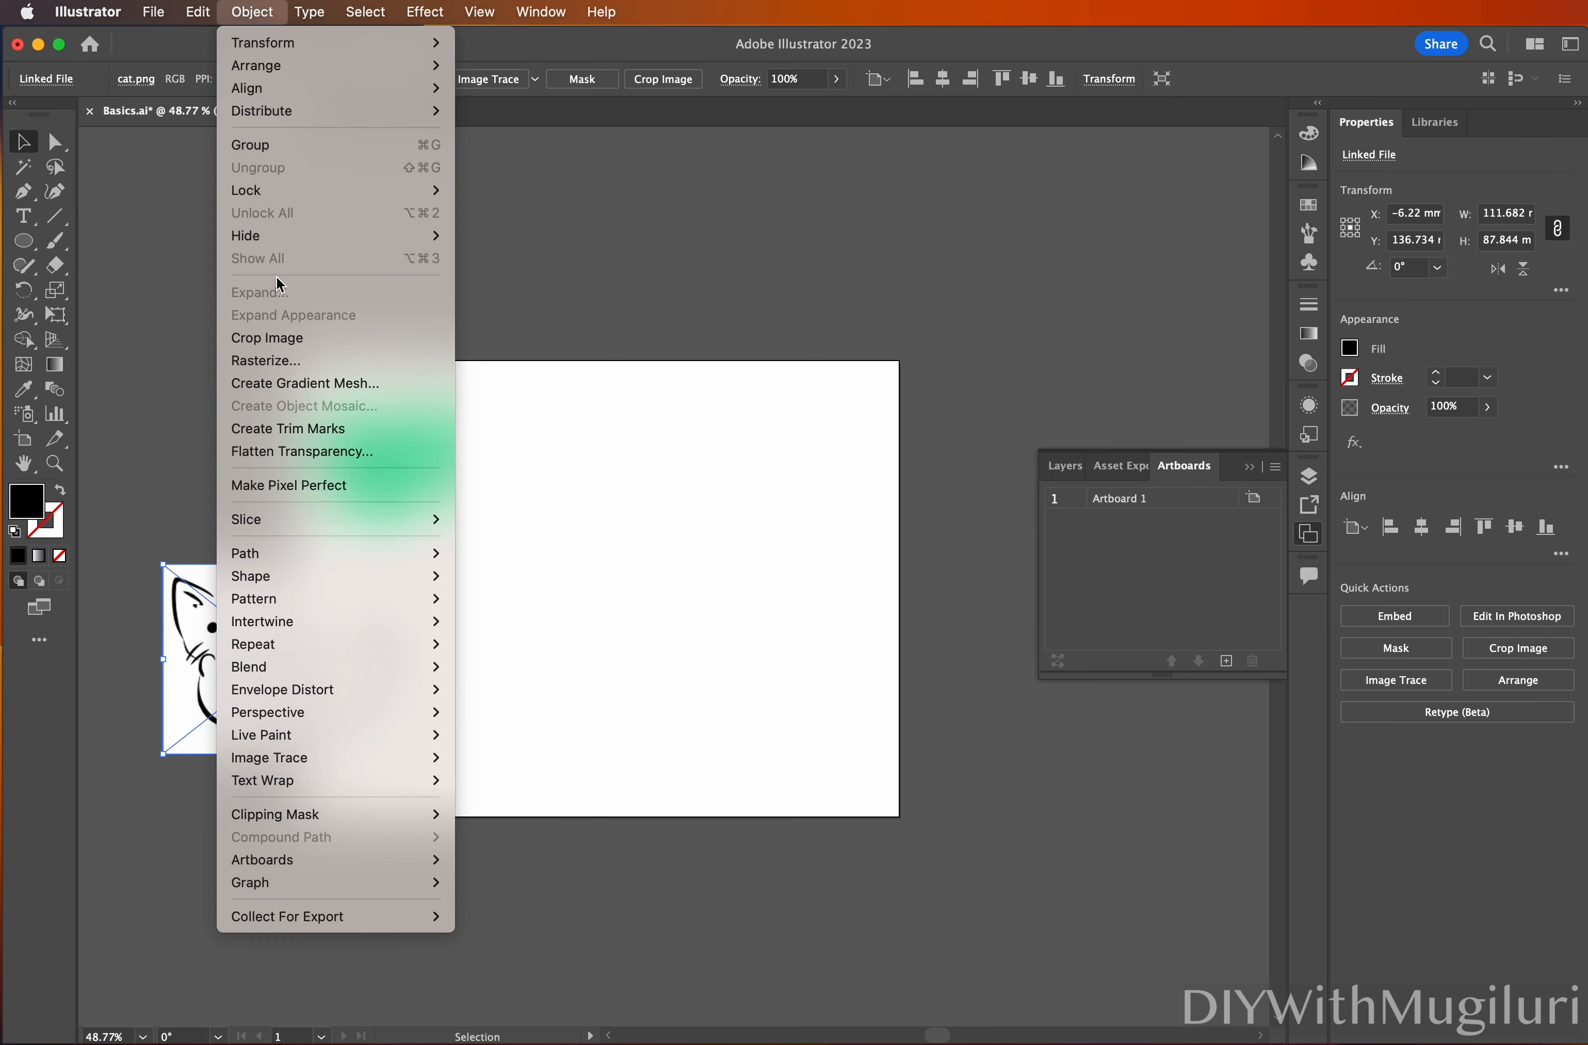
pyautogui.moveTo(358, 763)
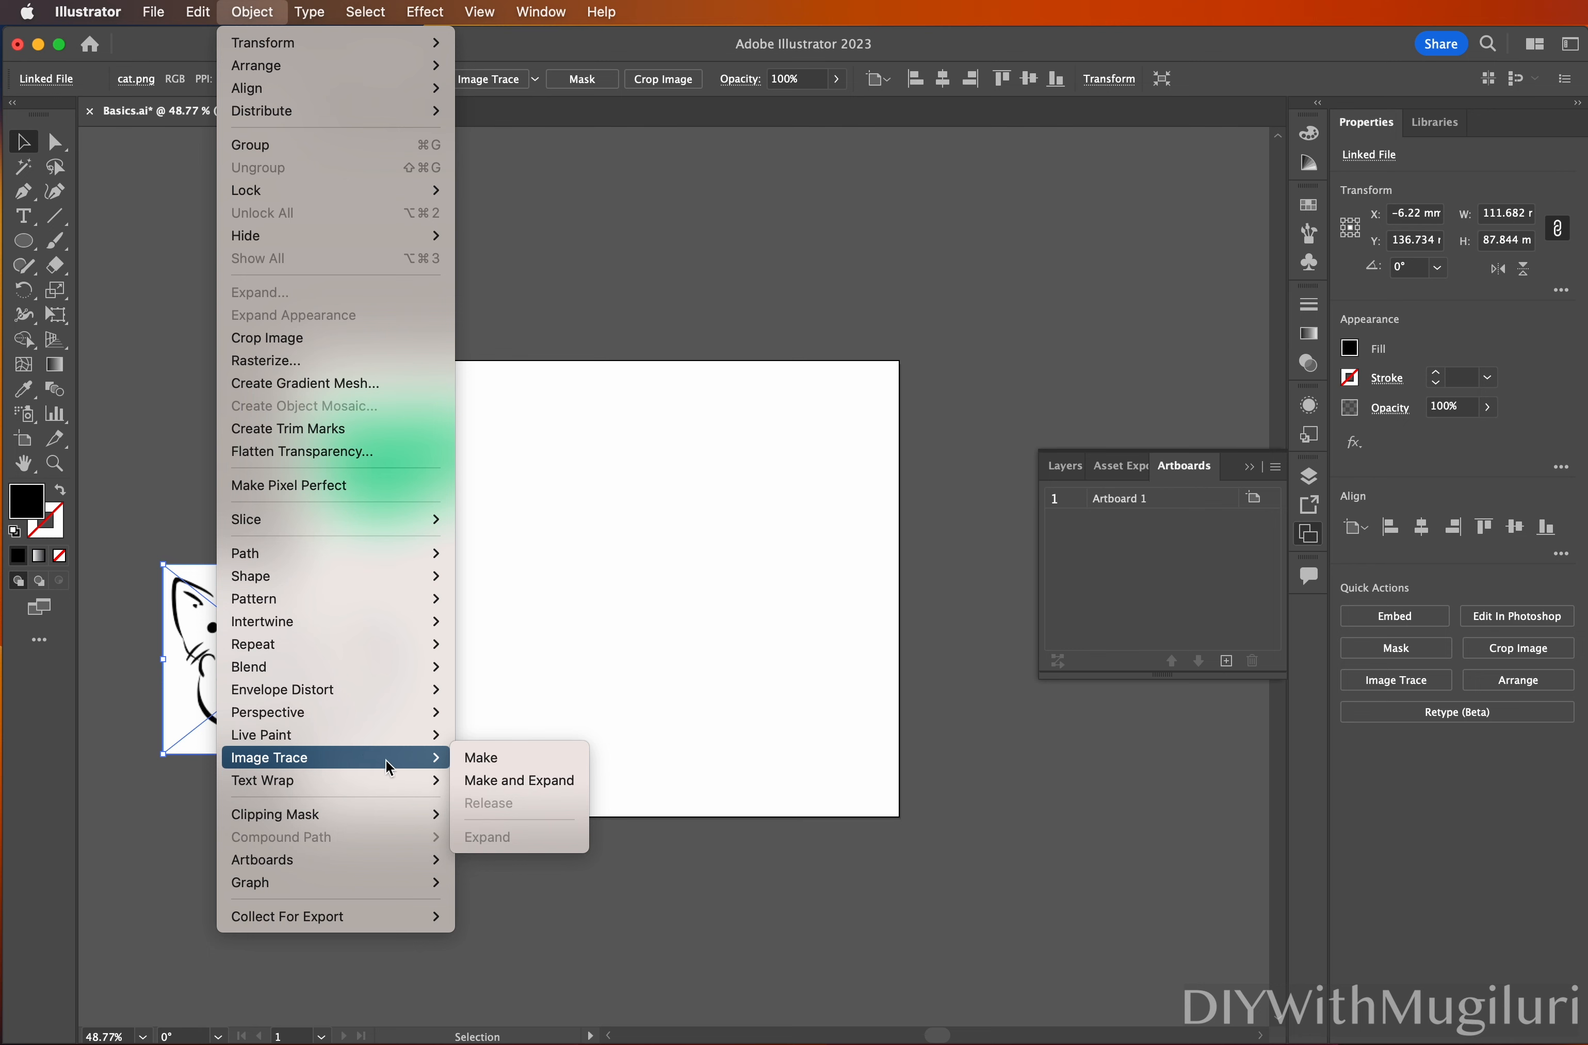
pyautogui.click(502, 781)
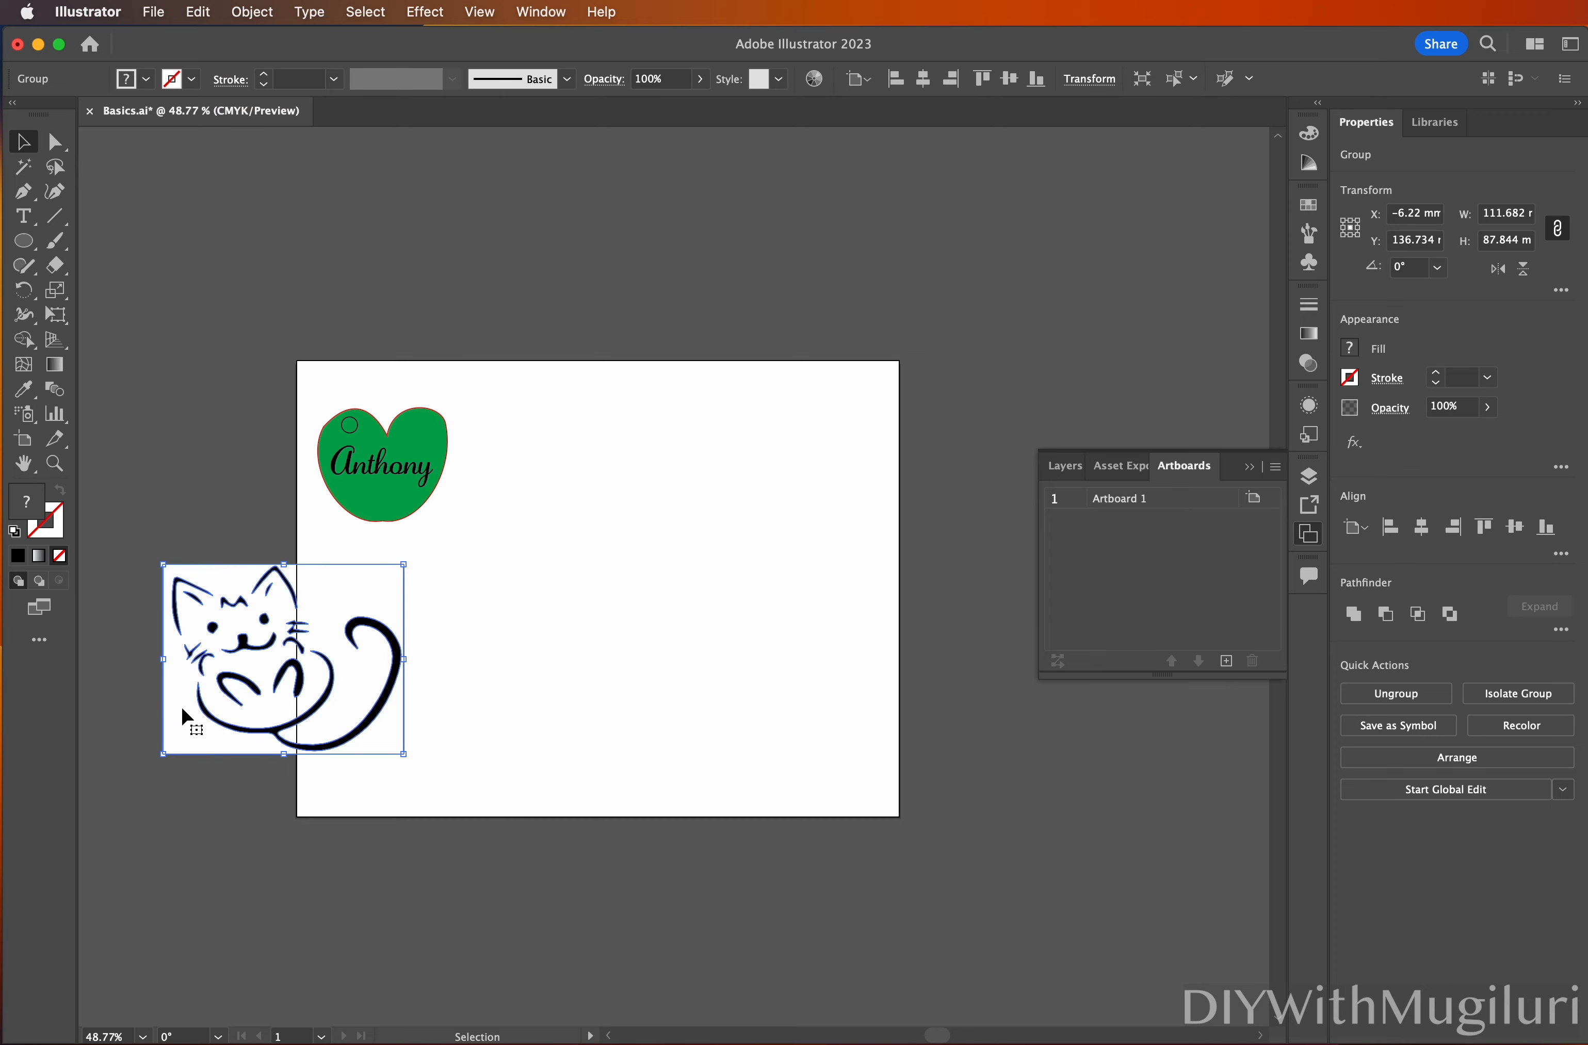
pyautogui.moveTo(190, 703)
pyautogui.mouseDown()
pyautogui.moveTo(167, 708)
pyautogui.moveTo(171, 686)
pyautogui.moveTo(192, 691)
pyautogui.moveTo(154, 715)
pyautogui.moveTo(181, 716)
pyautogui.moveTo(131, 733)
pyautogui.moveTo(144, 724)
pyautogui.mouseUp()
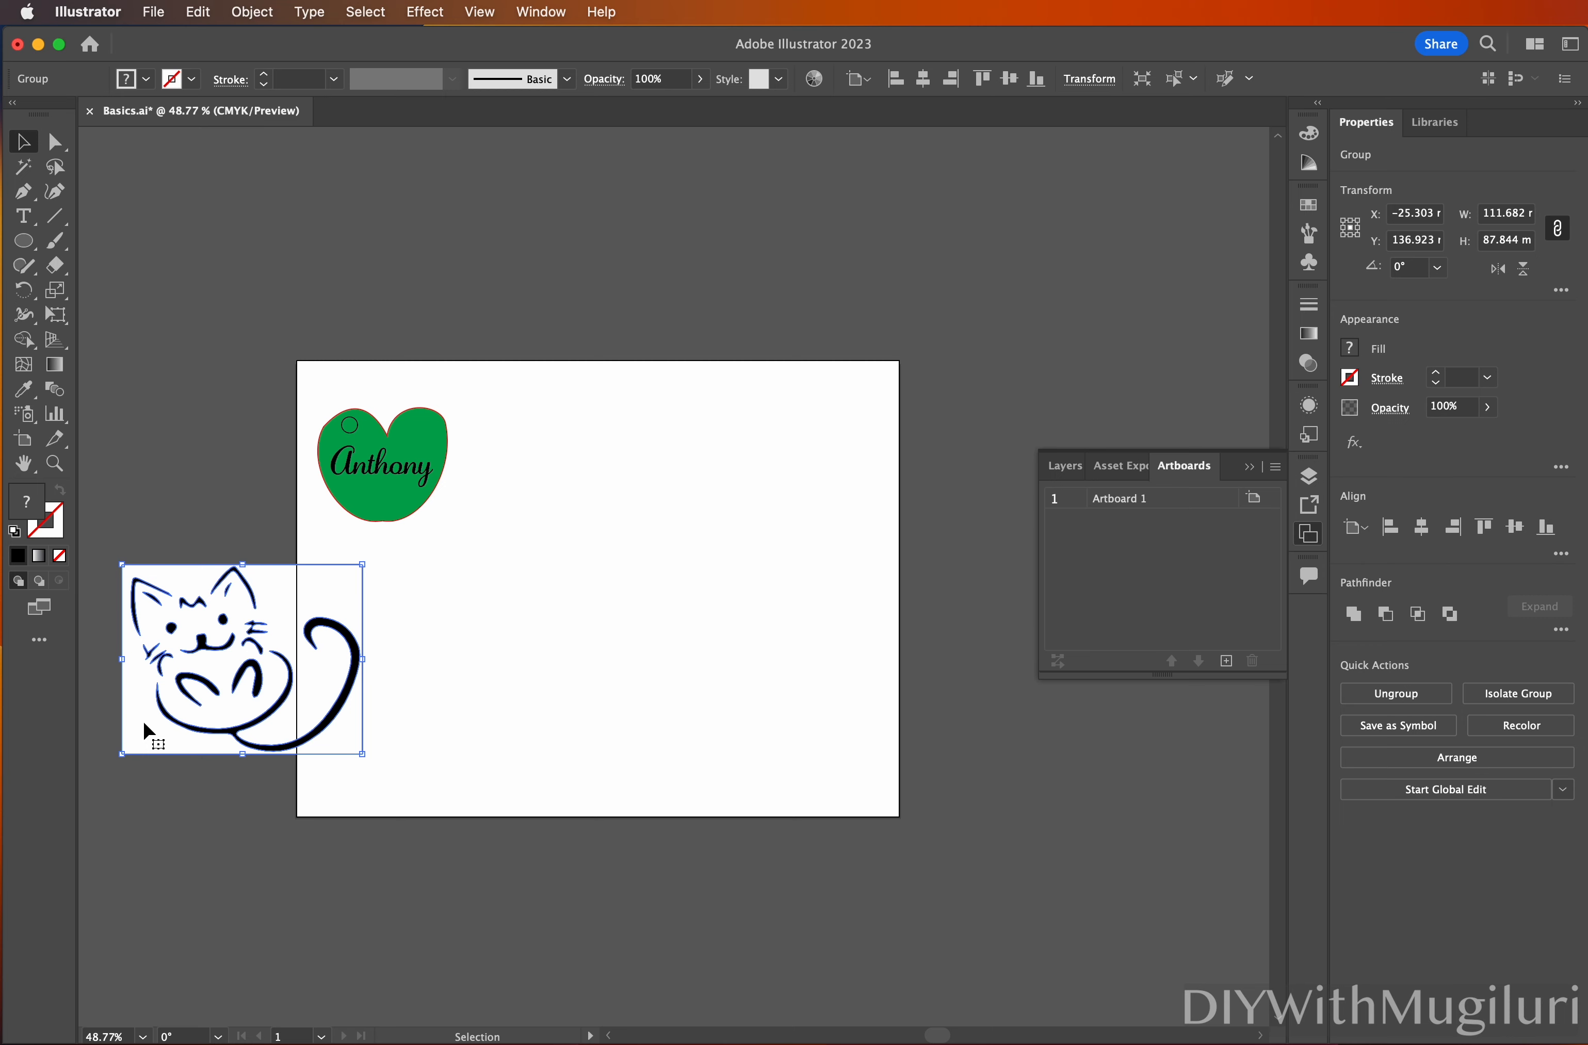
# Use Direct Selection to select only the traced cat's white background shape
pyautogui.click(55, 143)
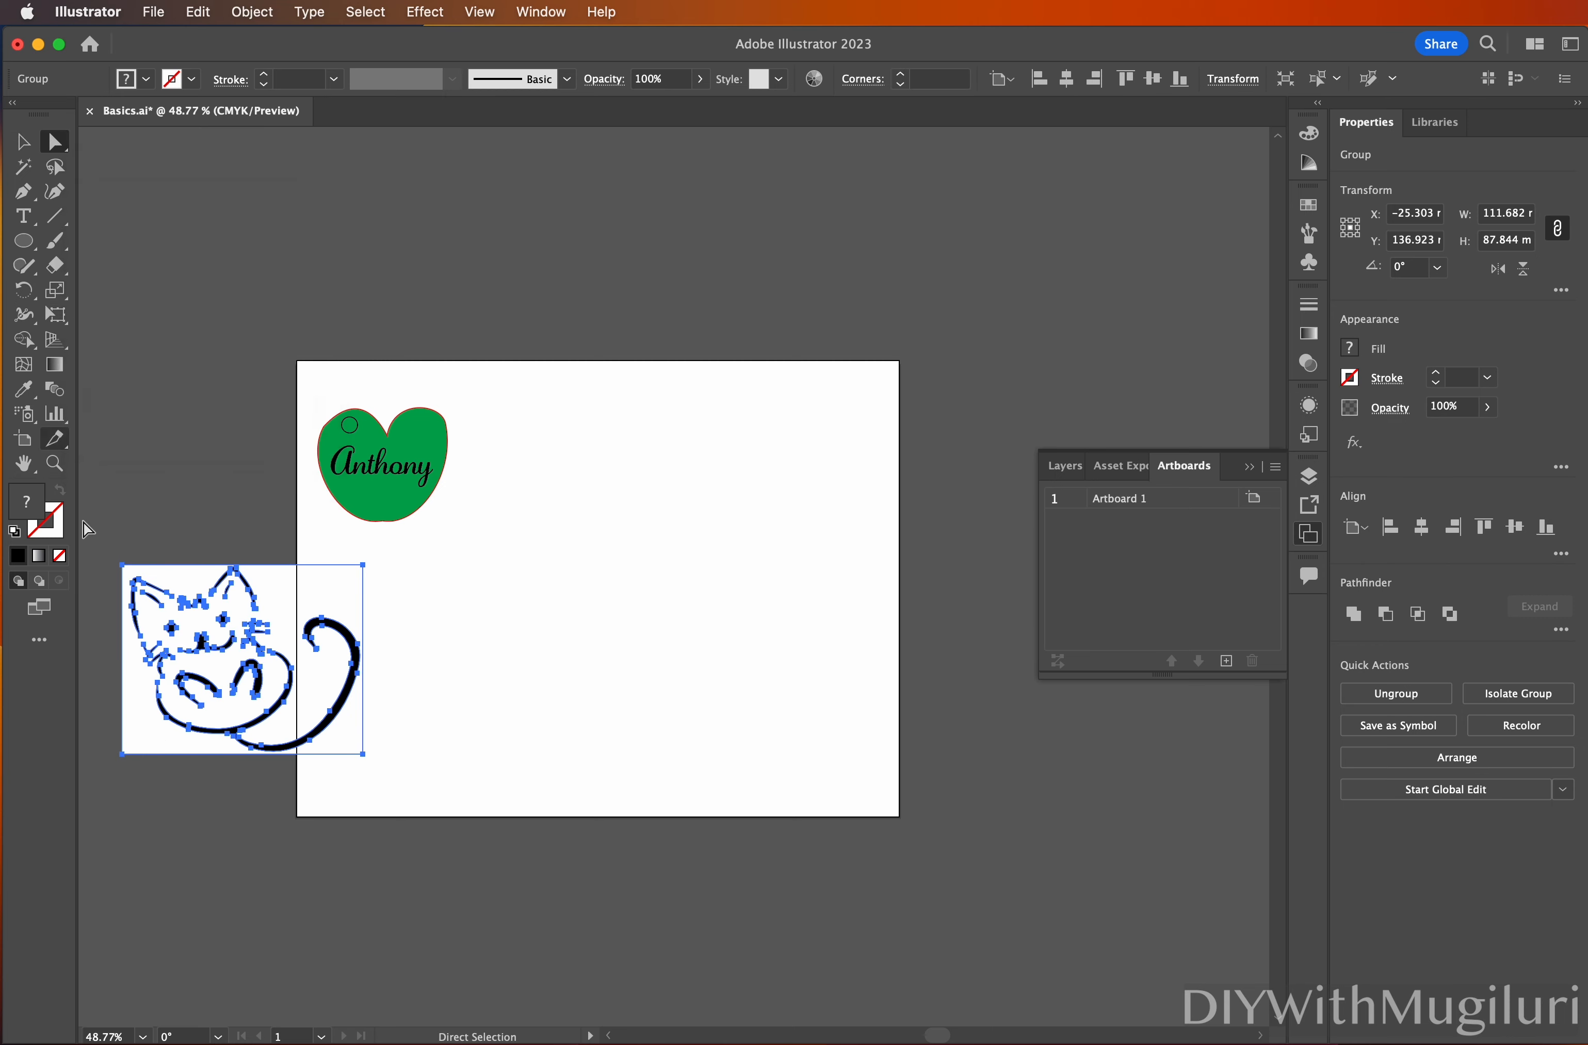
pyautogui.click(159, 811)
pyautogui.click(138, 738)
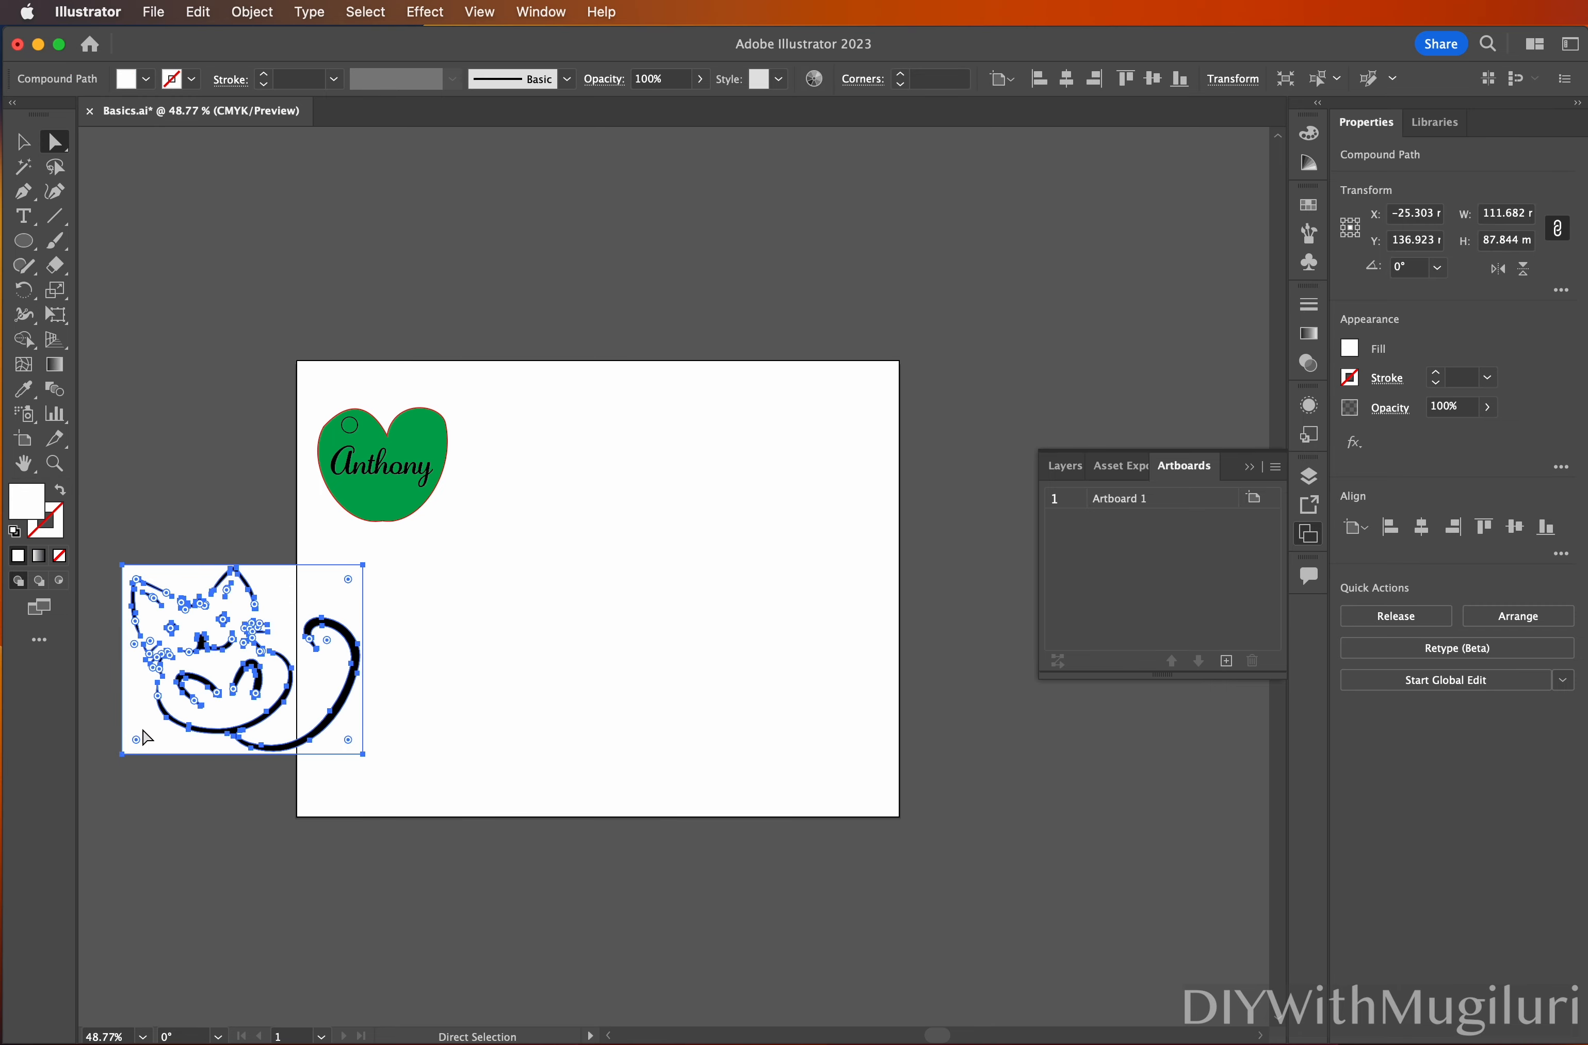
pyautogui.click(160, 836)
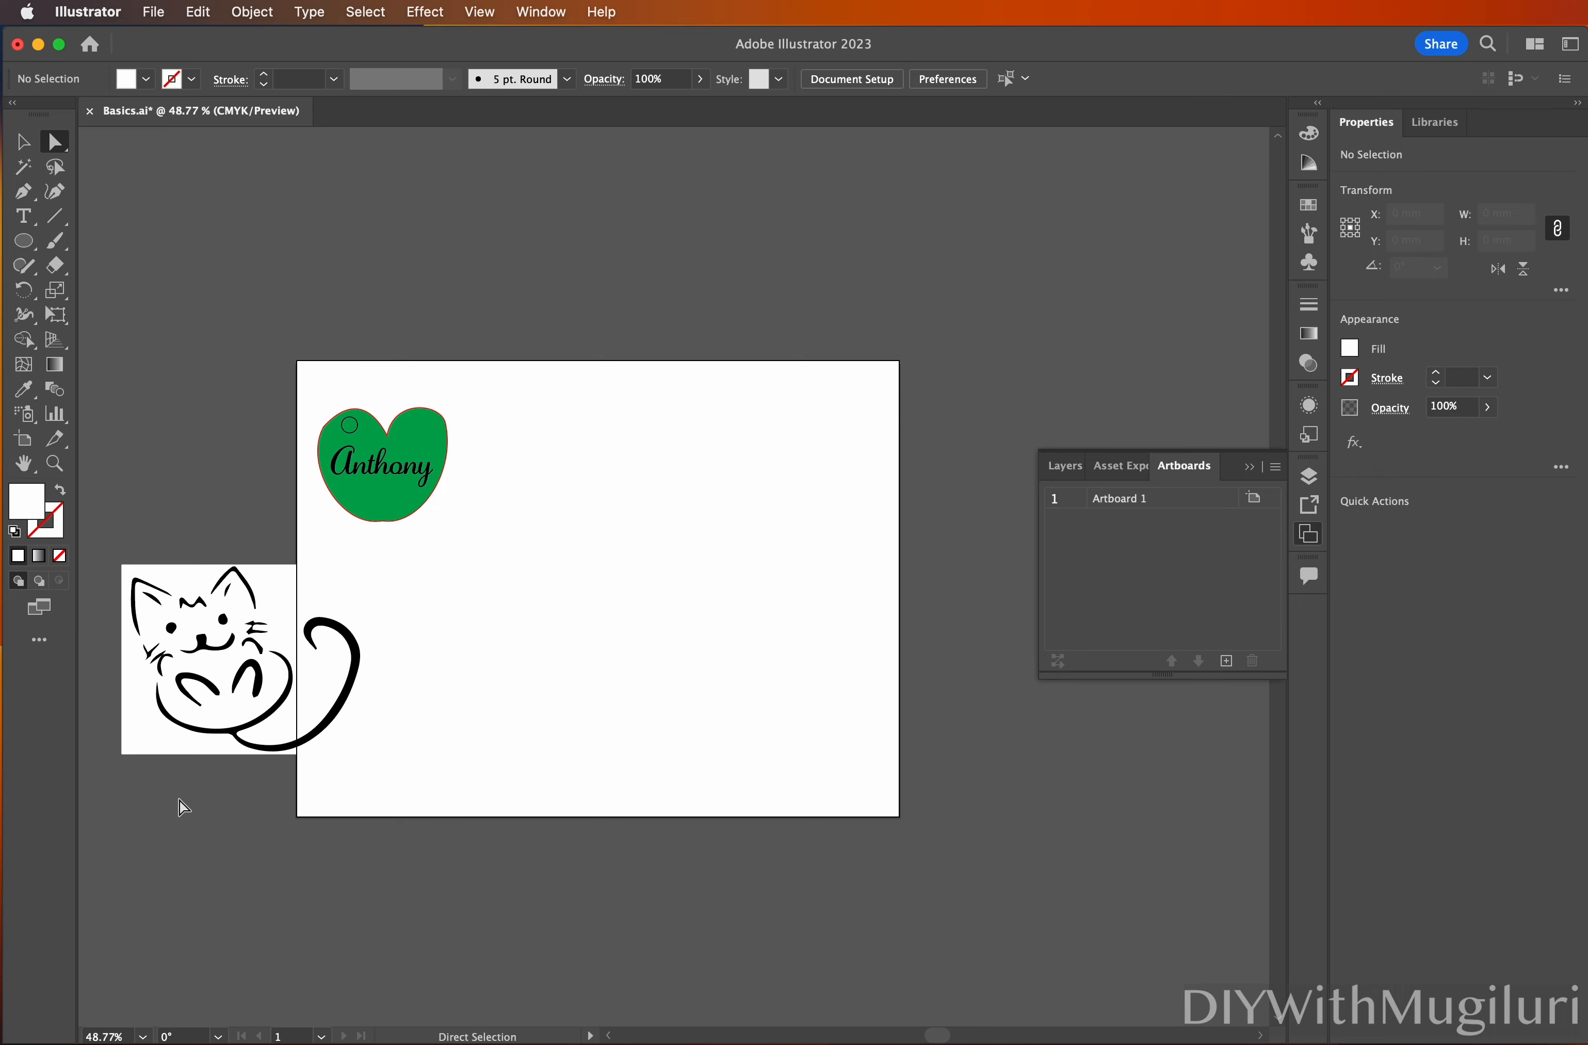
pyautogui.click(146, 724)
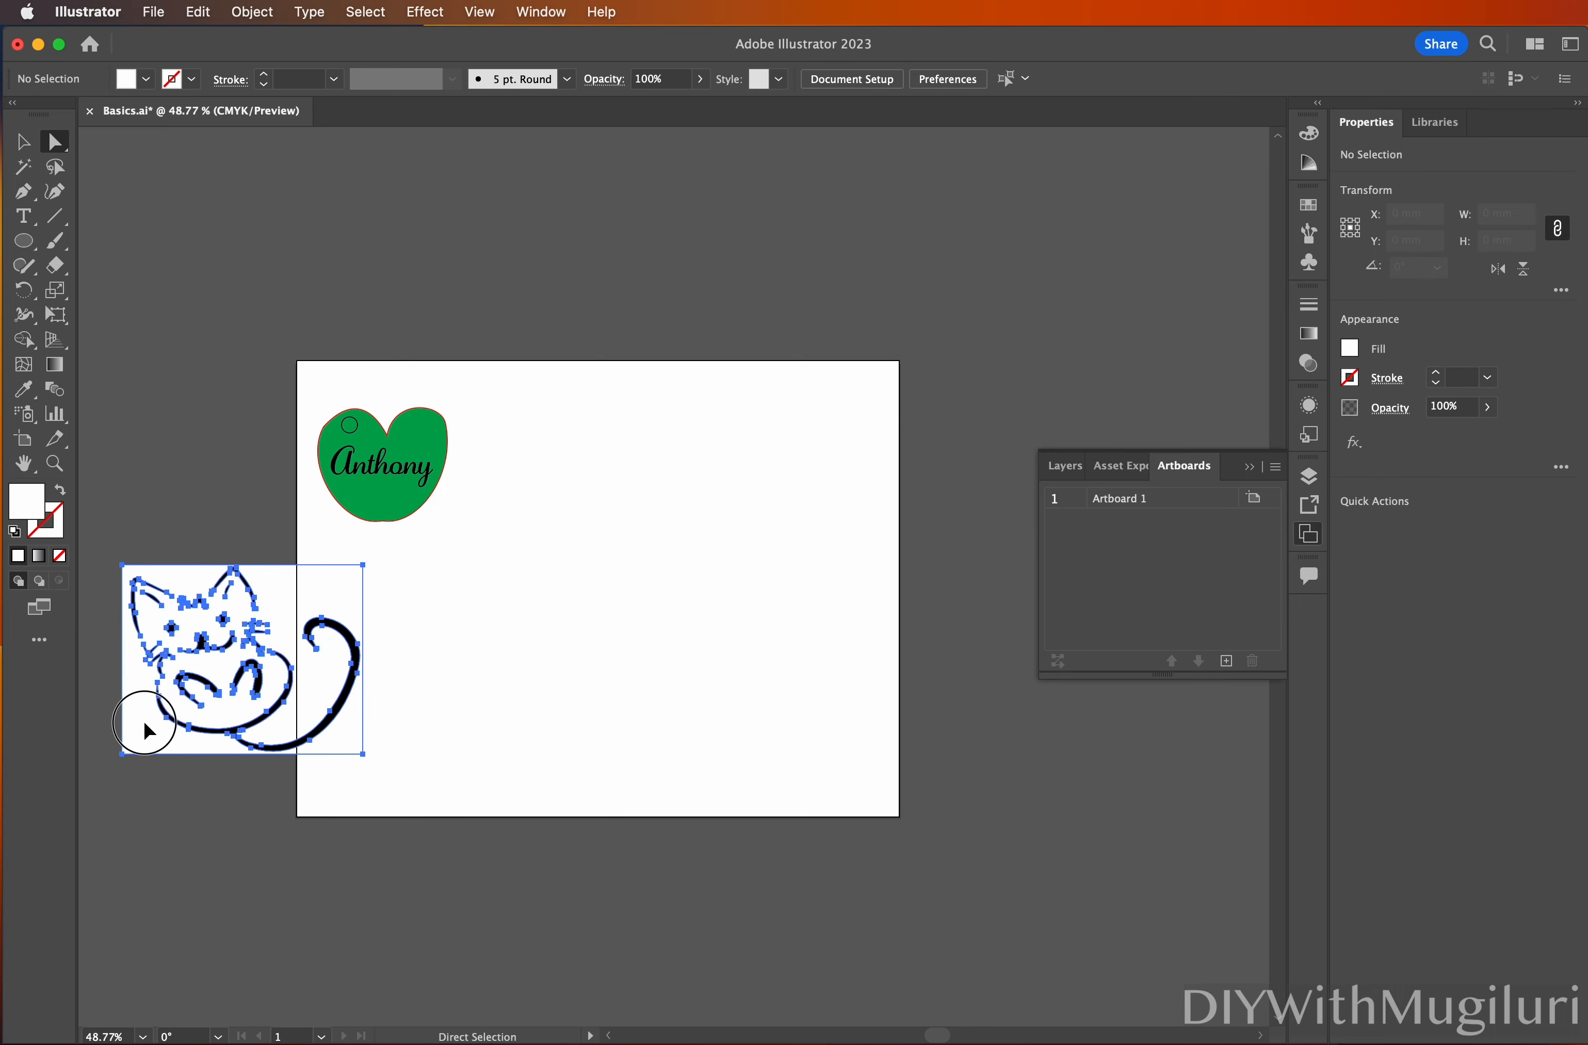
pyautogui.click(195, 844)
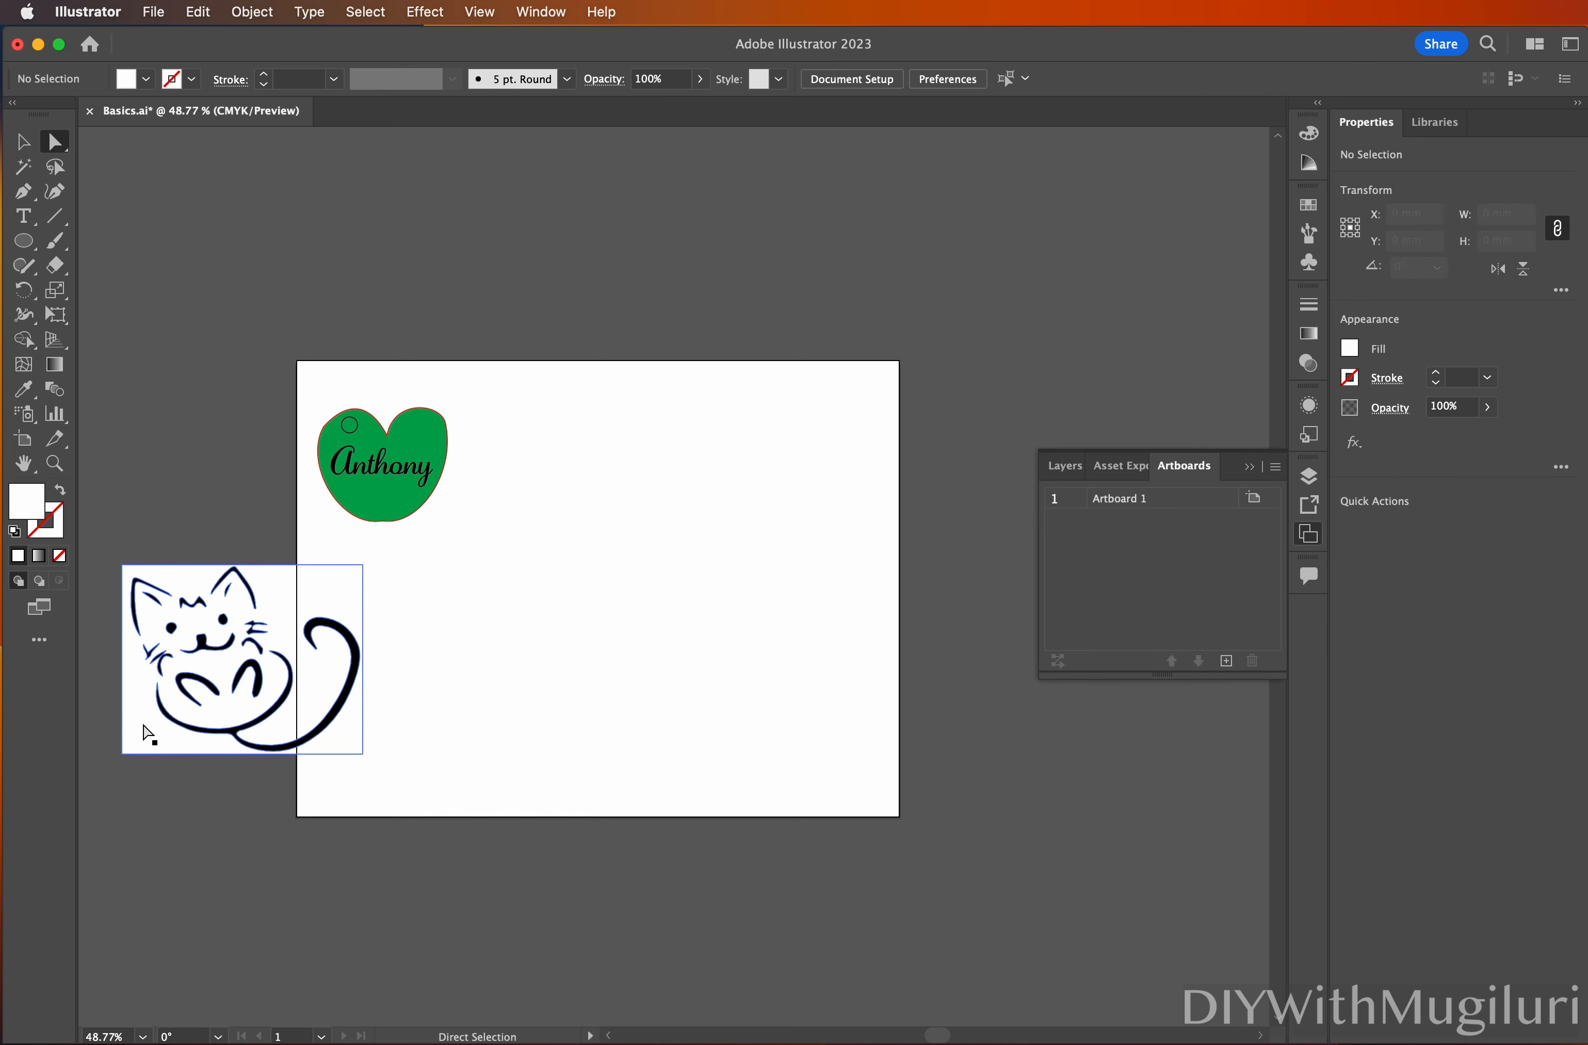
pyautogui.click(144, 731)
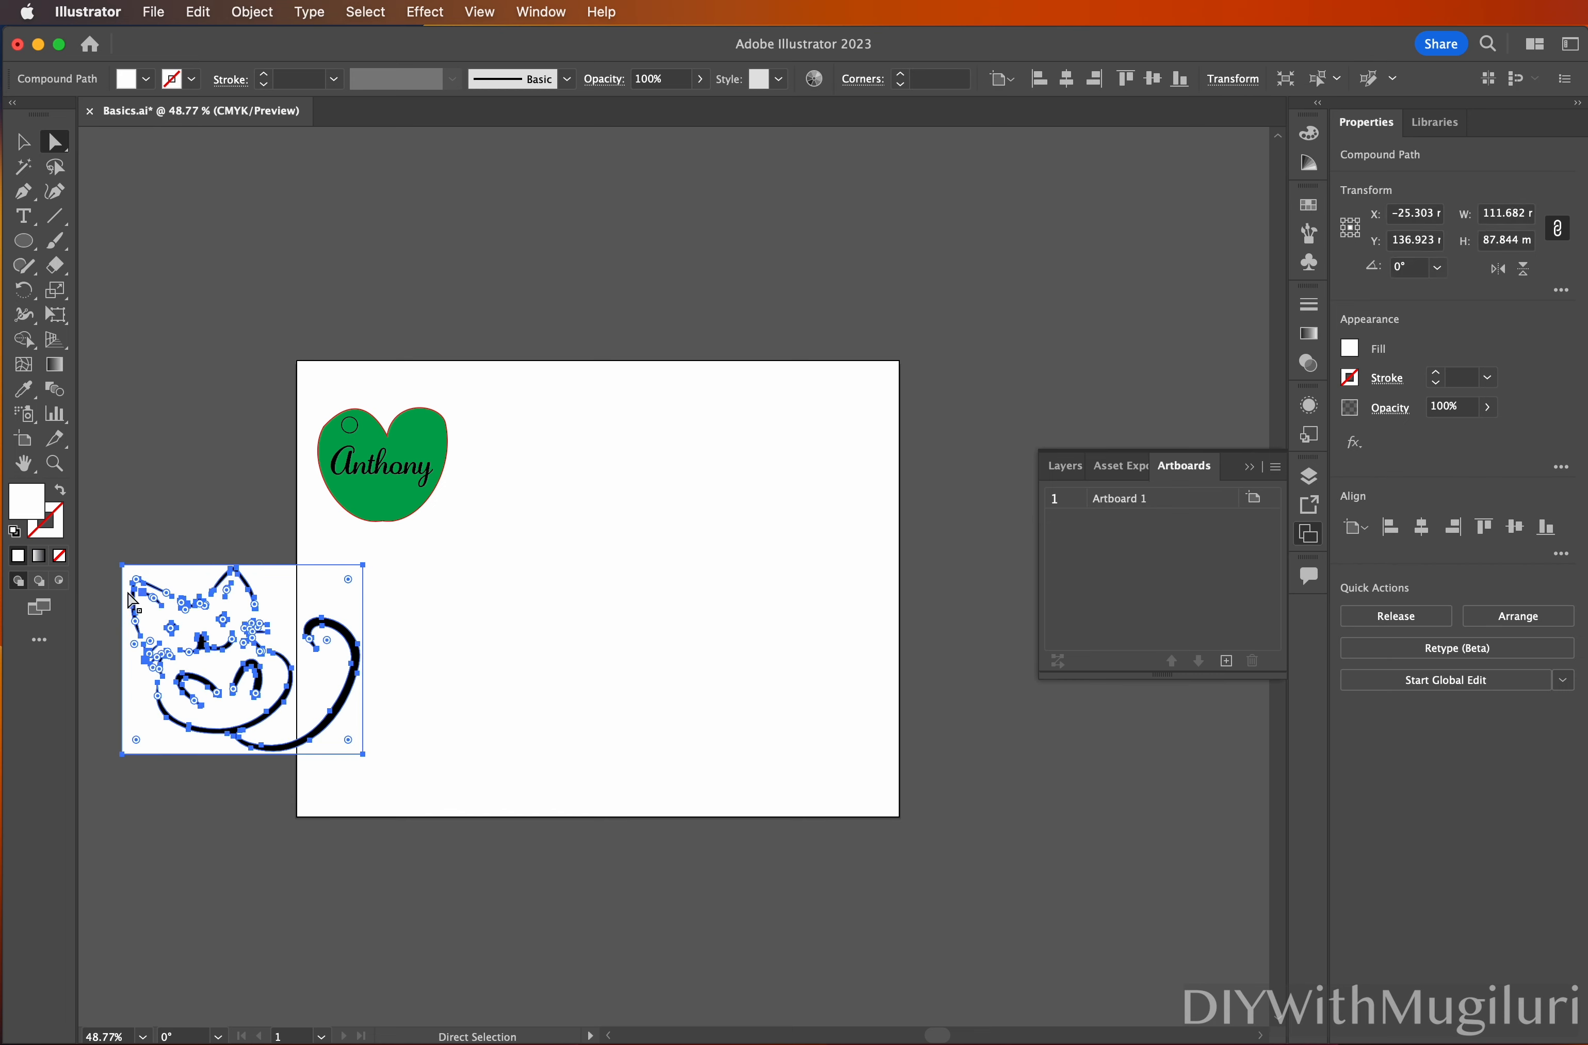
# Select all white-filled shapes via Same Fill Color, delete them, and deselect
pyautogui.click(366, 12)
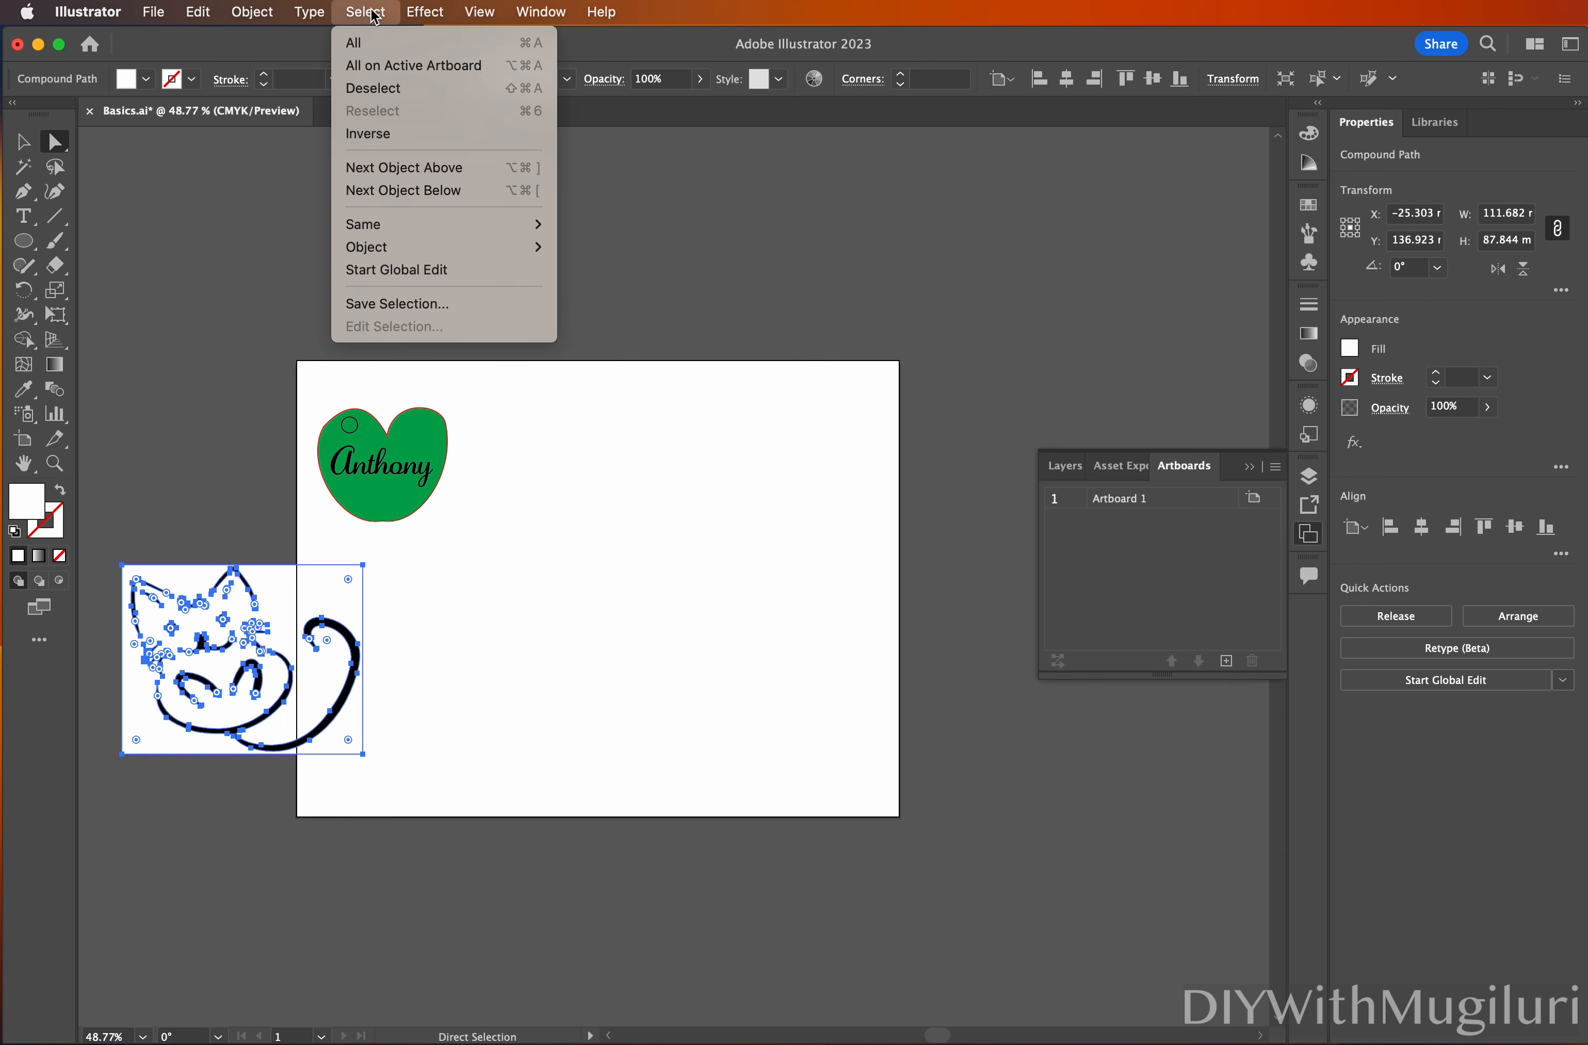
pyautogui.moveTo(460, 232)
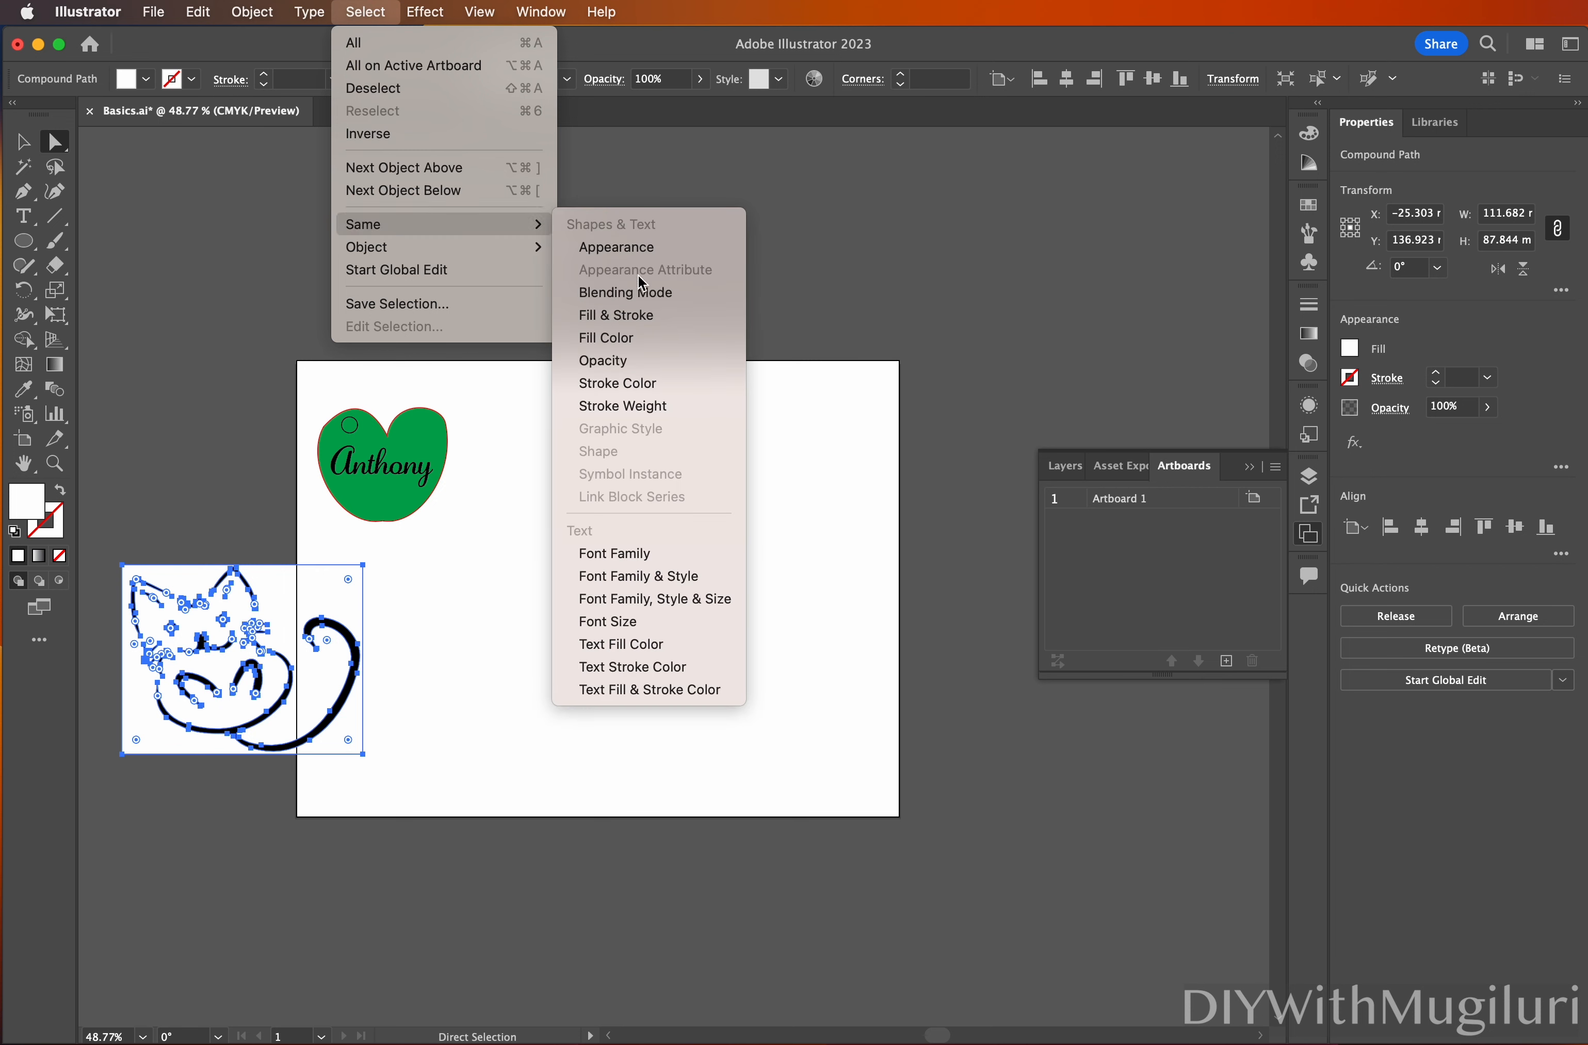
pyautogui.click(641, 343)
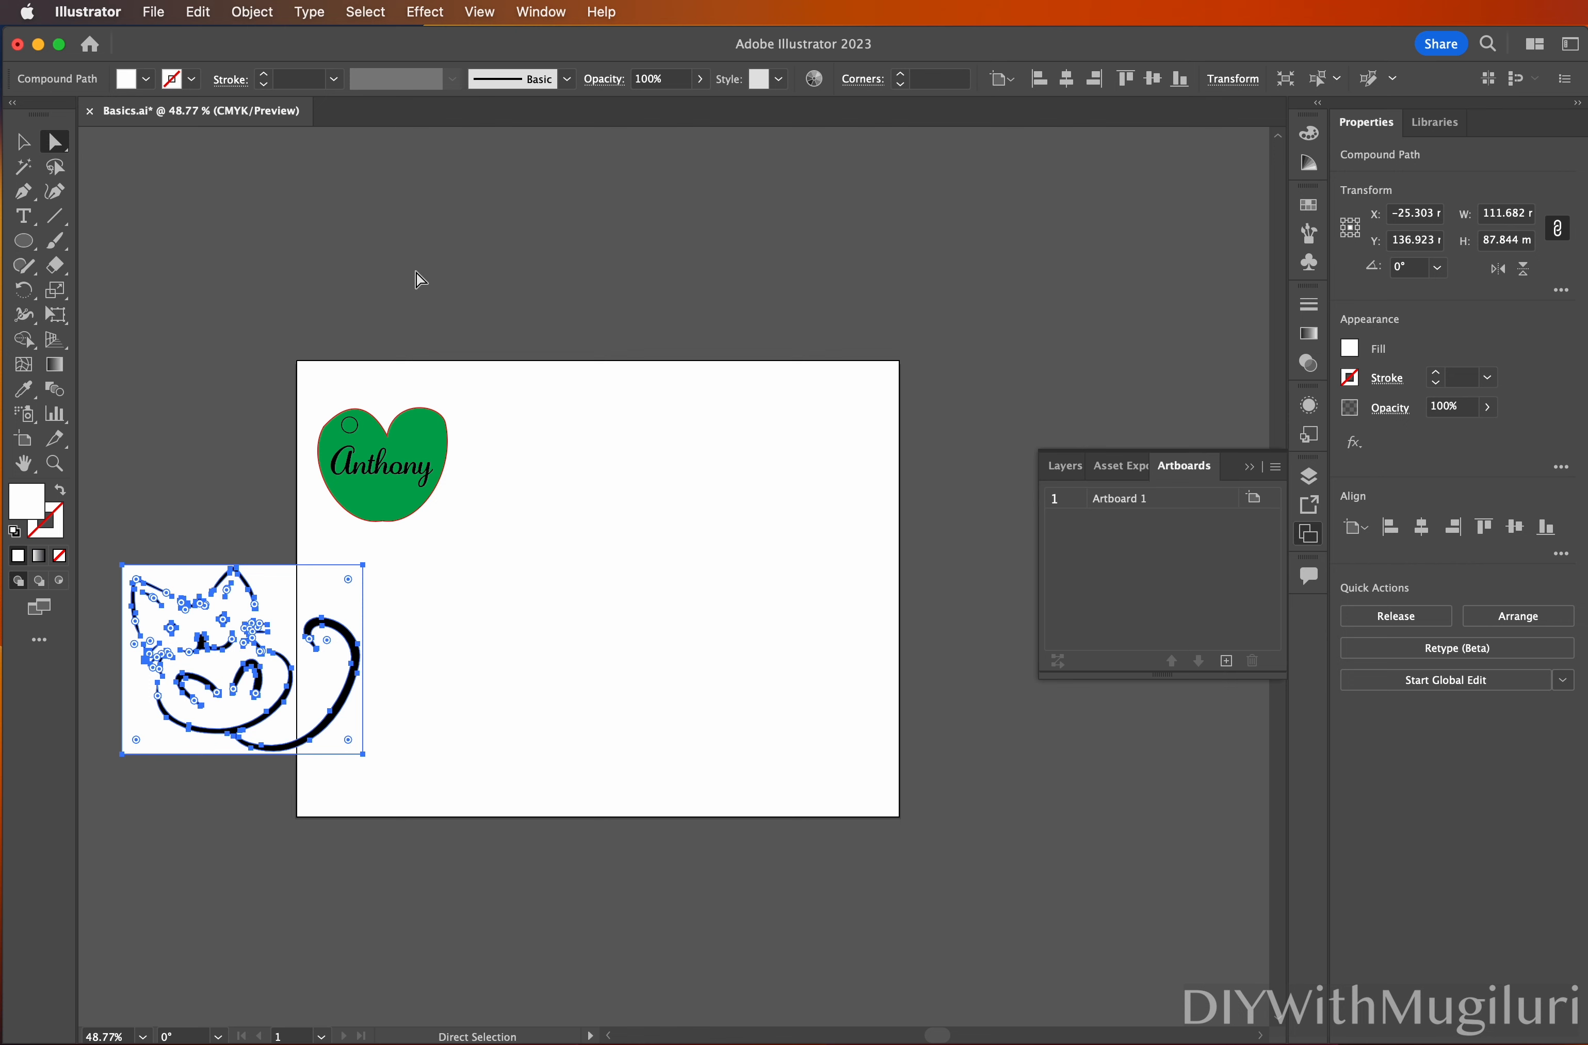
pyautogui.click(468, 402)
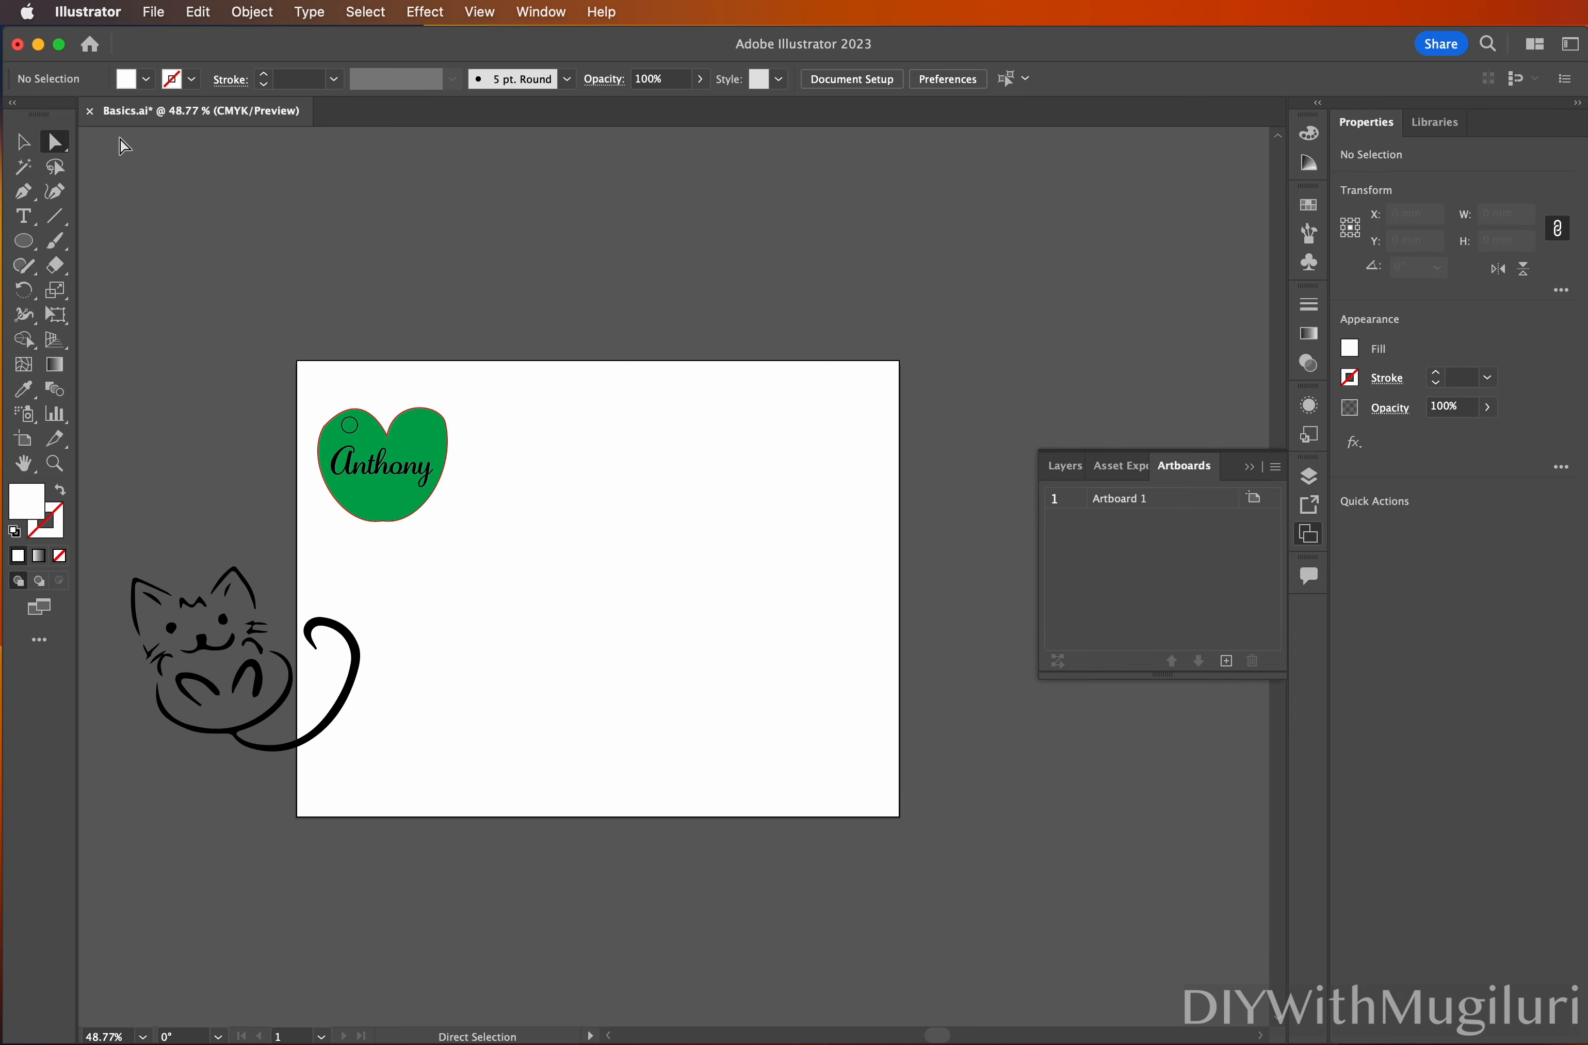
pyautogui.click(24, 143)
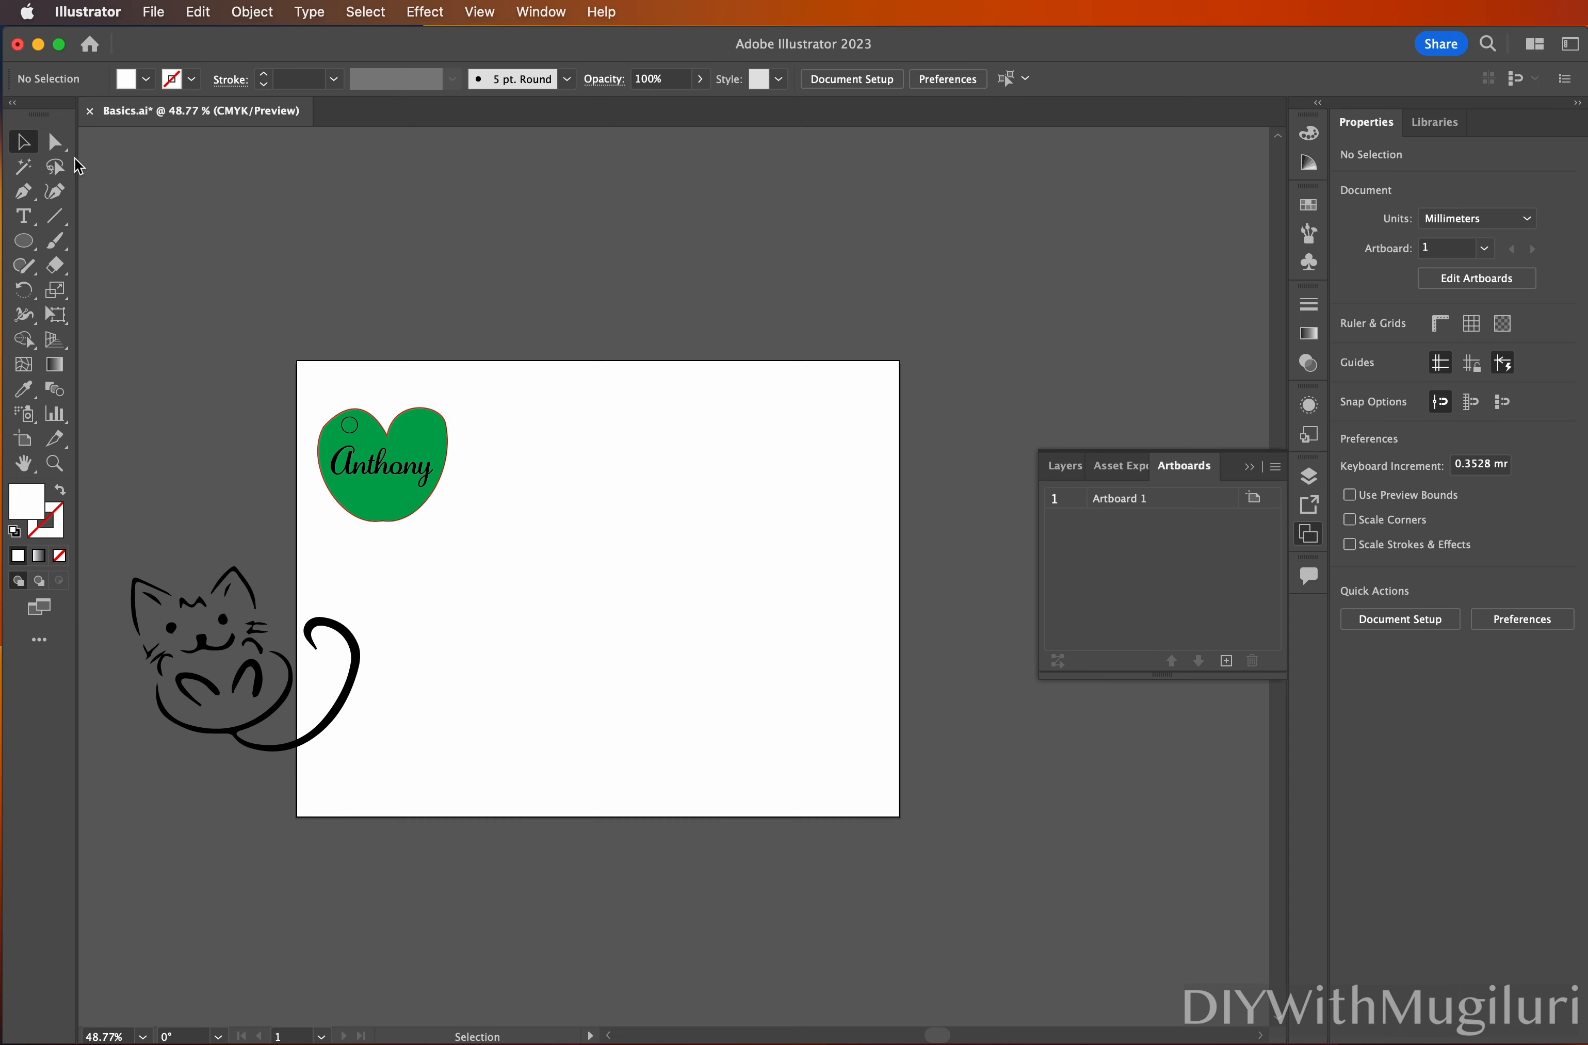
pyautogui.click(55, 142)
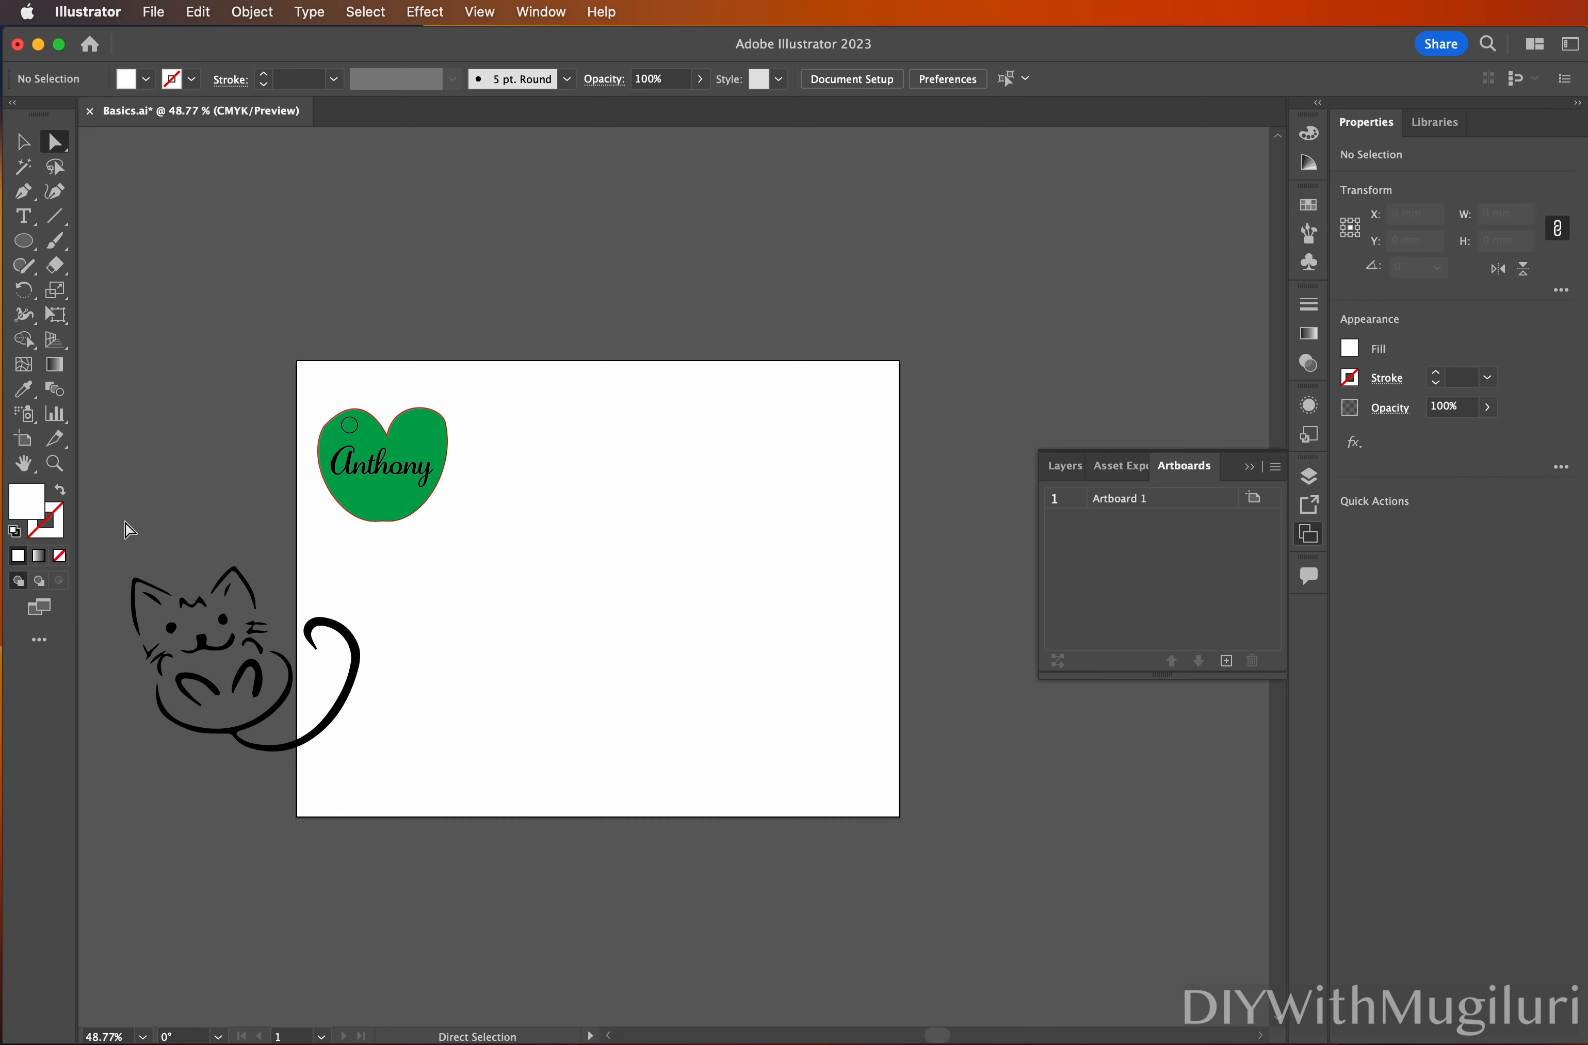
pyautogui.click(171, 628)
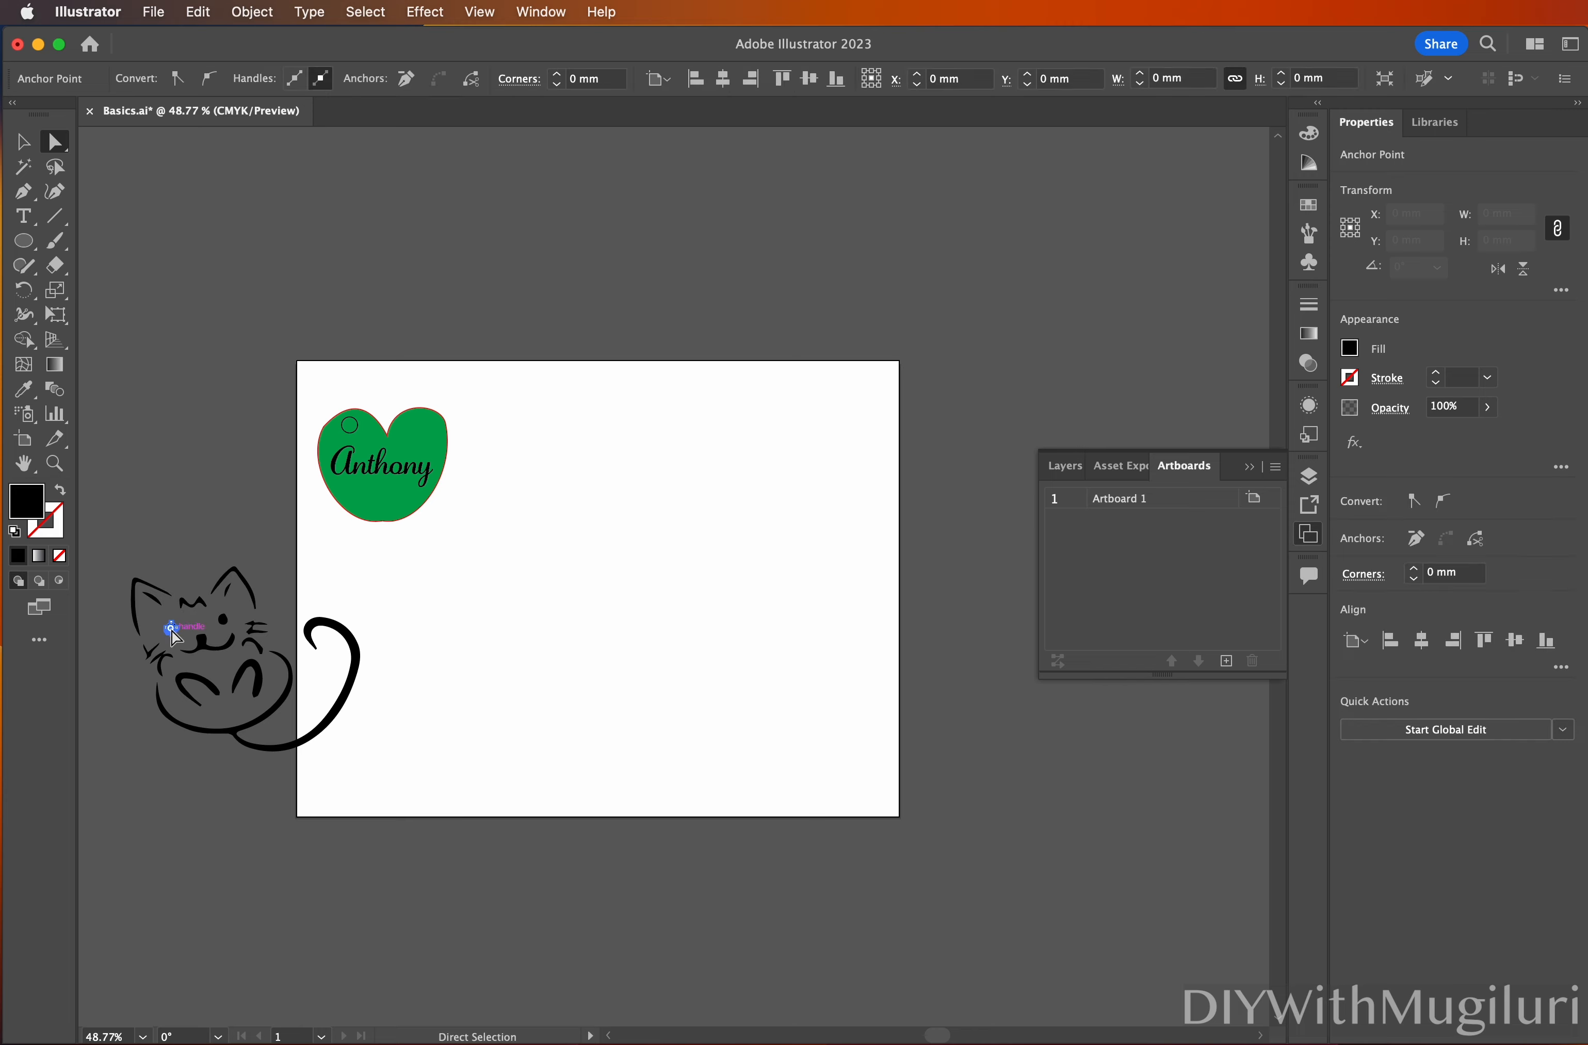
pyautogui.click(207, 649)
pyautogui.click(216, 692)
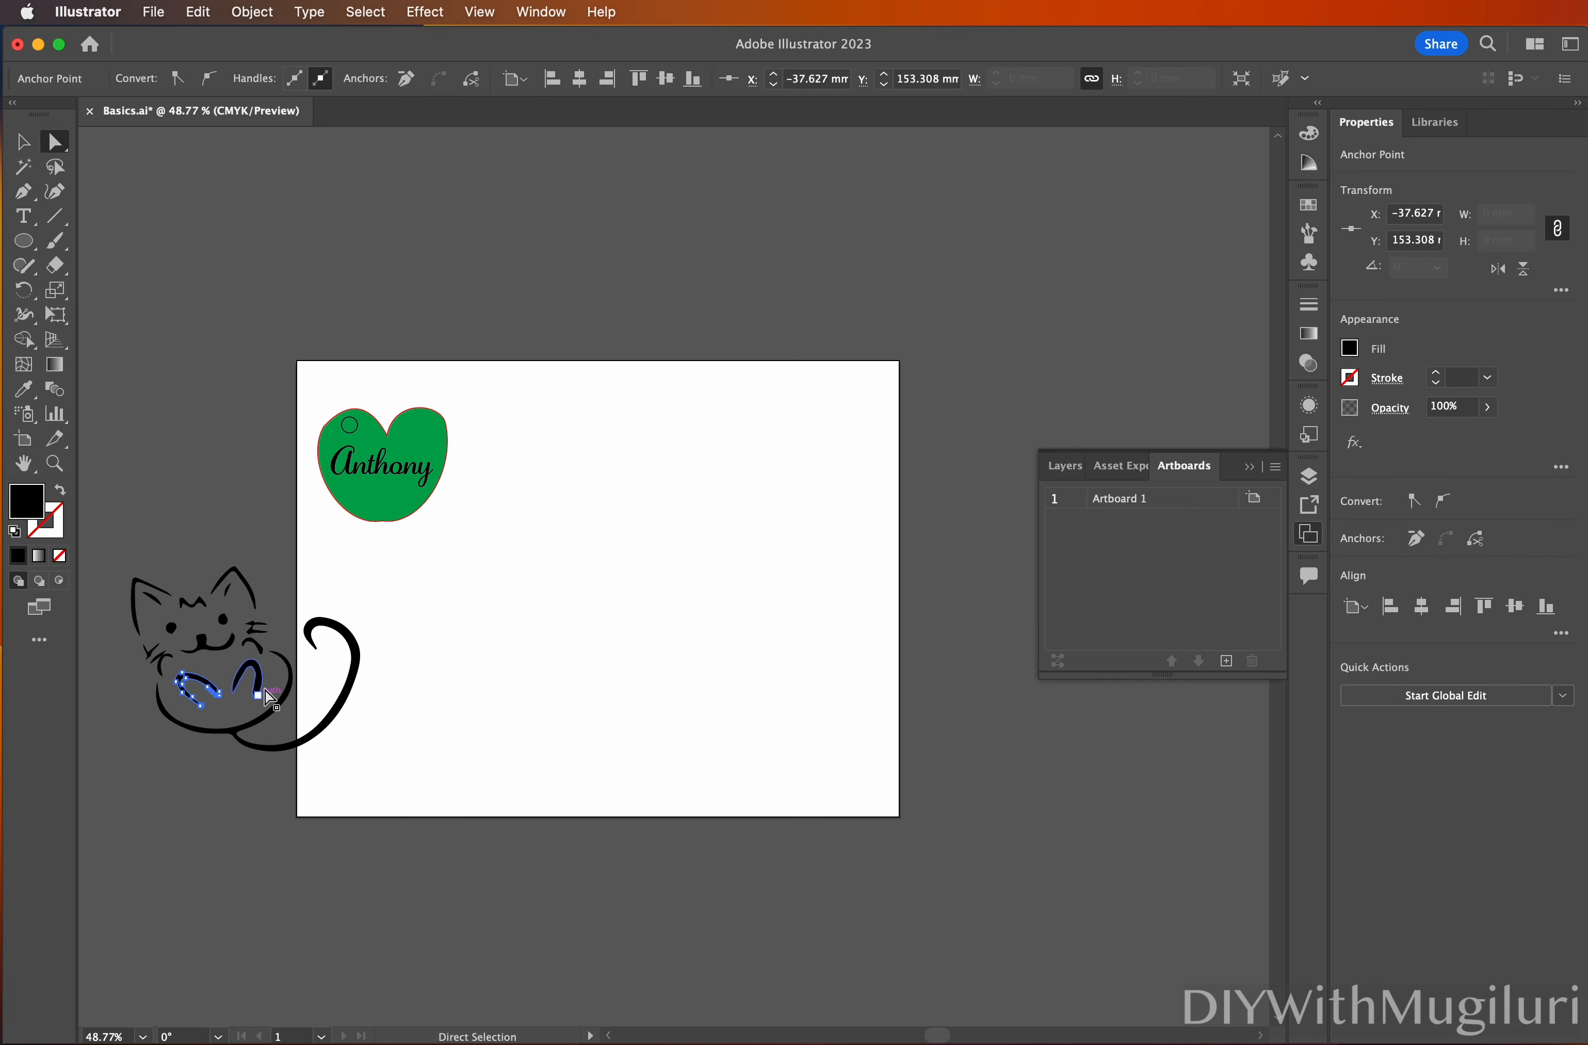